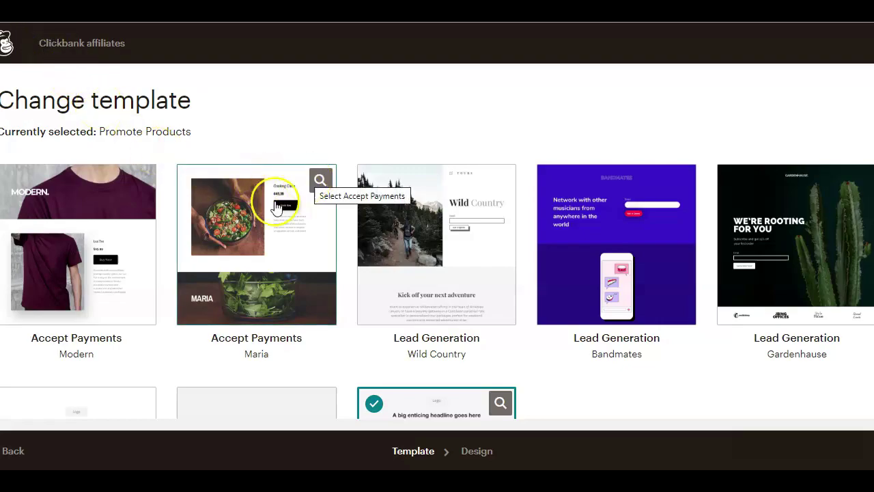
Step: Look through the available landing page templates and the preview of the Wild Country lead generation template
scroll(554, 236, down, 2)
scroll(554, 239, up, 2)
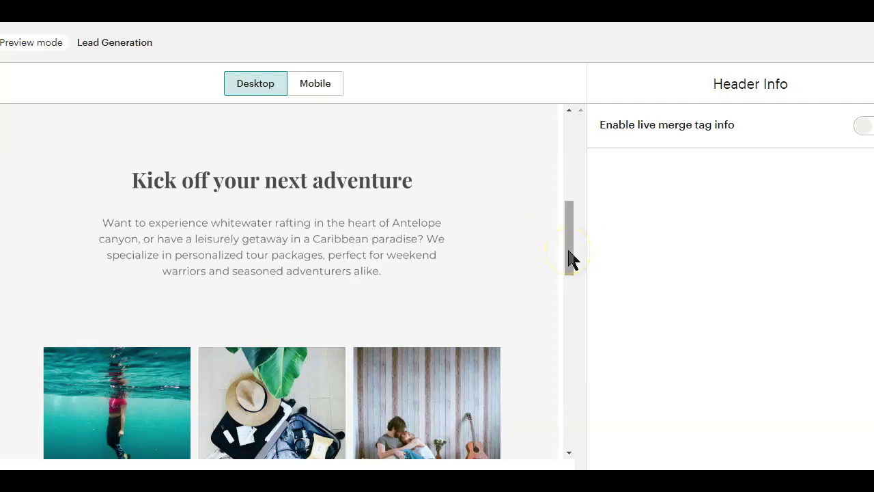
scroll(570, 258, up, 5)
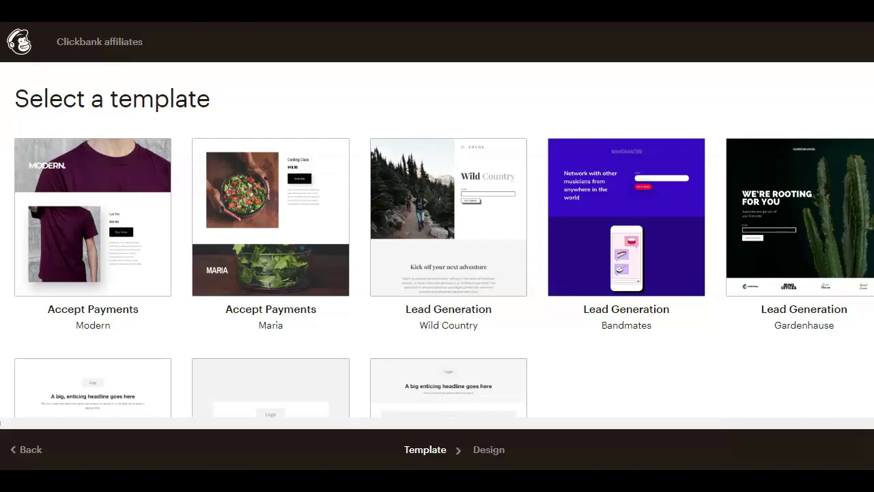
scroll(660, 171, down, 3)
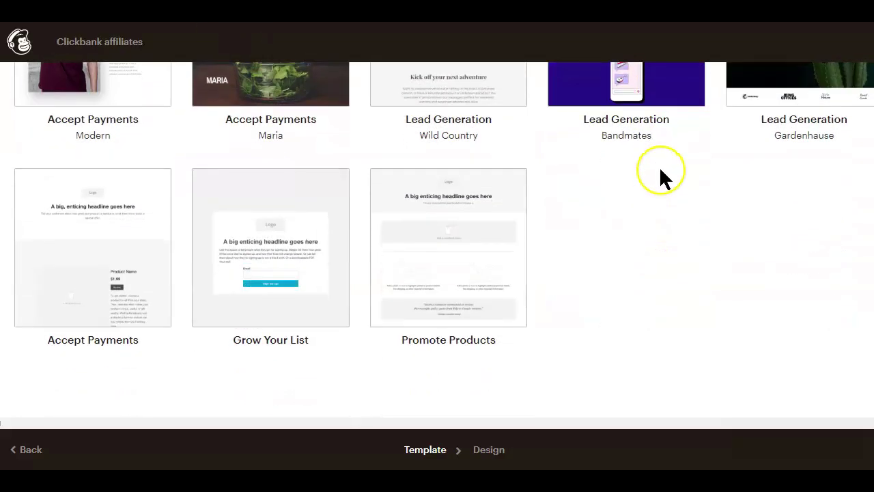
scroll(659, 171, up, 2)
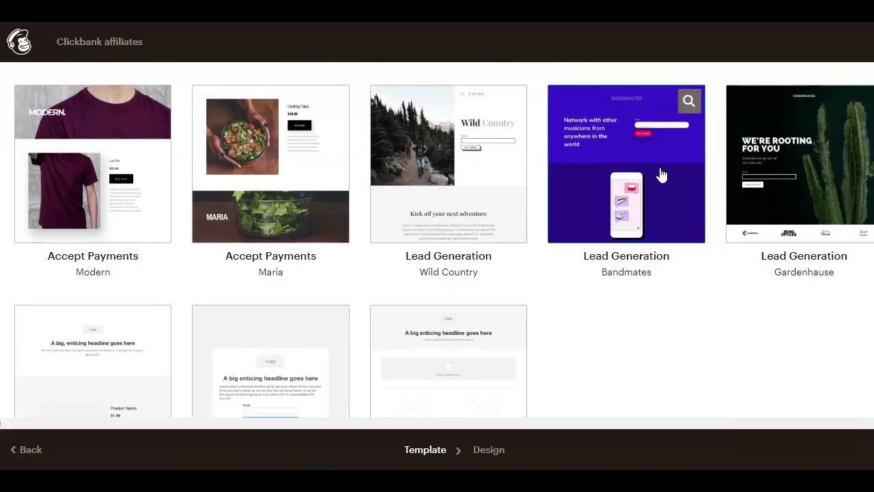
scroll(659, 175, down, 1)
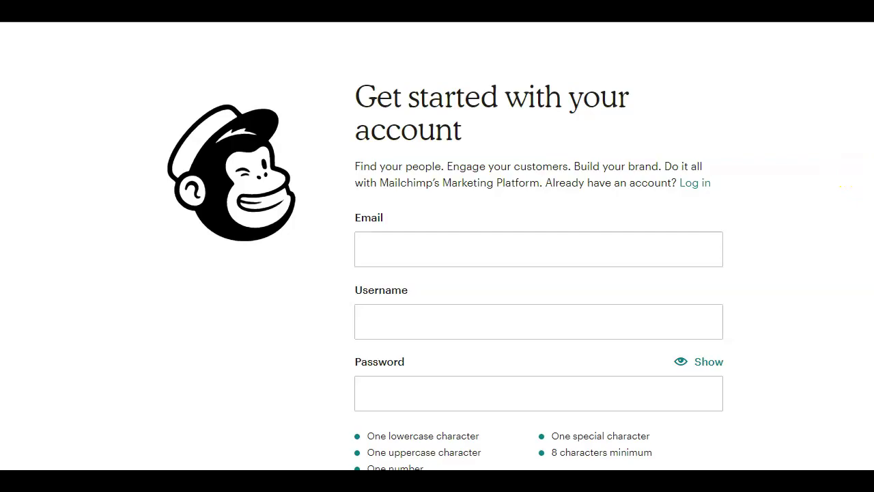
Step: Review the fields and password requirements of the Mailchimp account sign-up form
scroll(538, 273, down, 1)
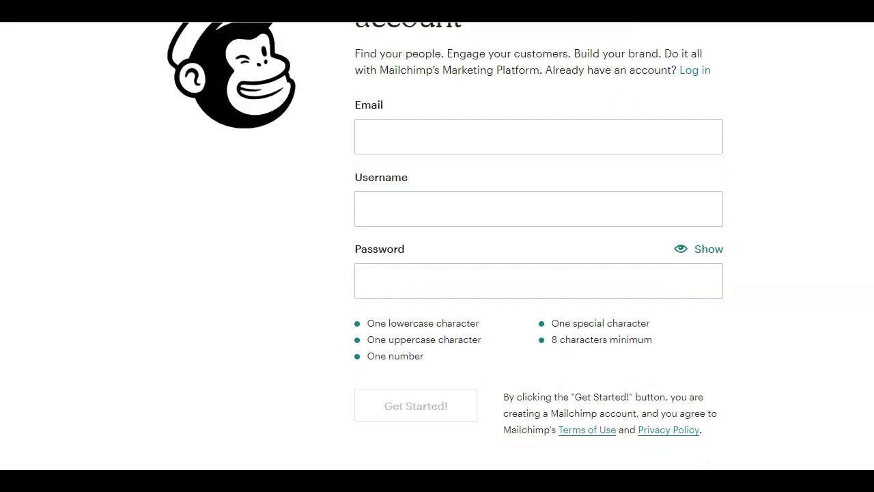
scroll(437, 246, up, 2)
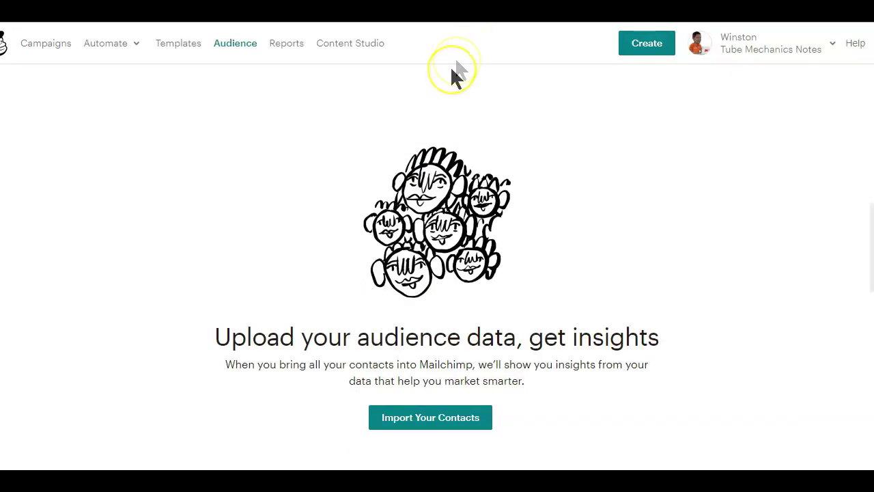
Step: Go to the audience area and start creating a landing page from its audience-building options
click(231, 47)
scroll(242, 123, down, 5)
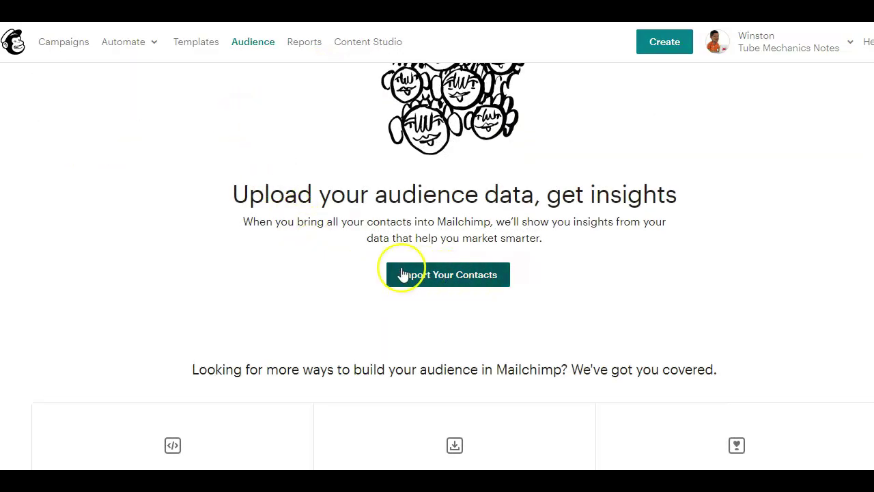
scroll(450, 277, down, 2)
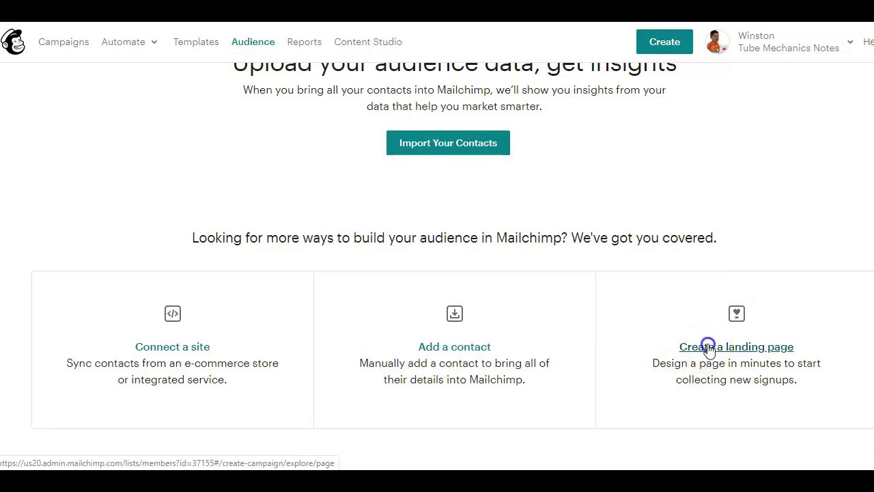
click(708, 347)
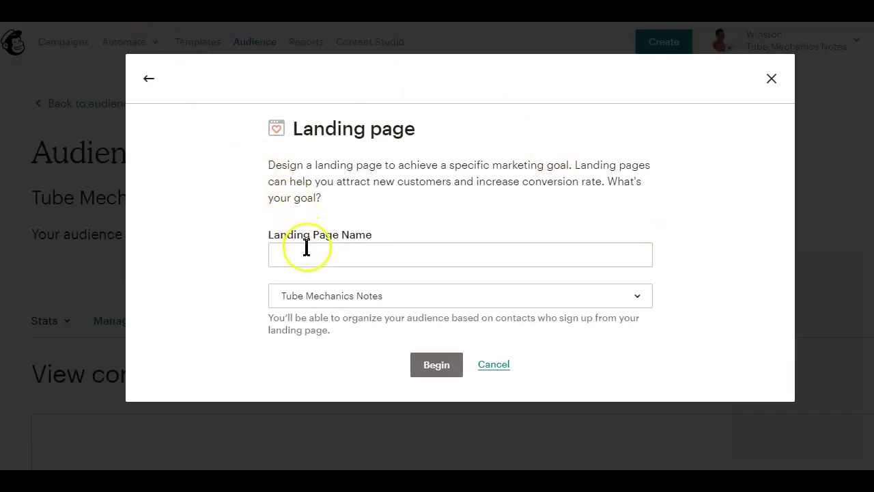
Step: Name the landing page "Clickbank affiliates" and begin building it
click(306, 250)
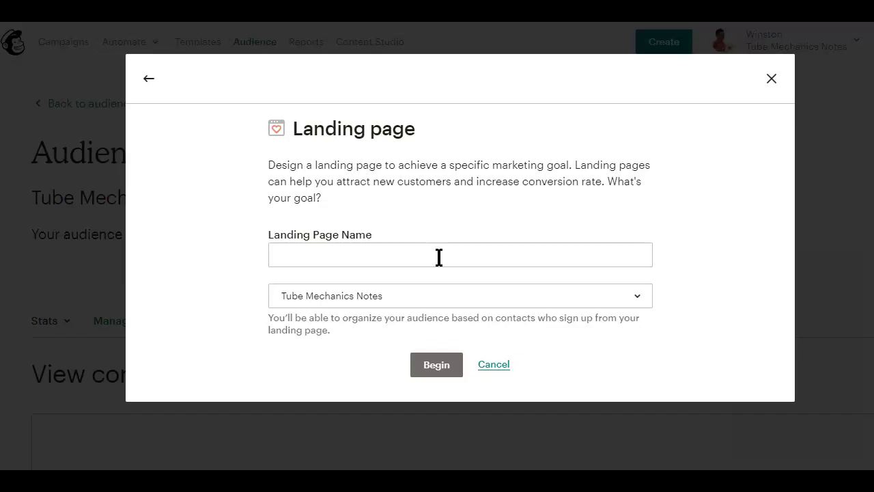
click(308, 254)
text(Clickbank Affiliates)
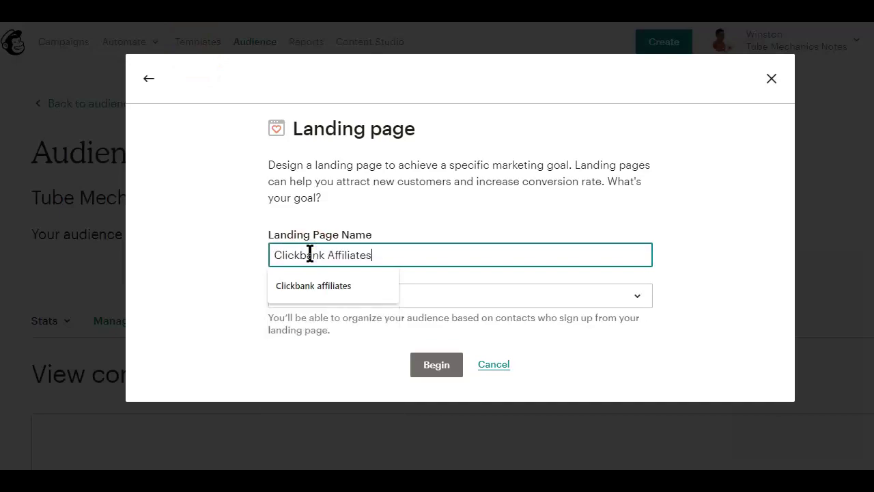
click(326, 291)
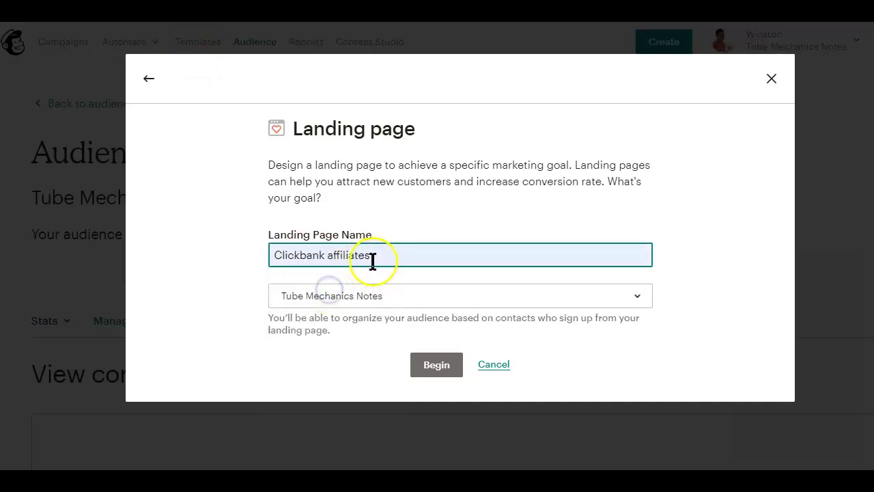
click(439, 364)
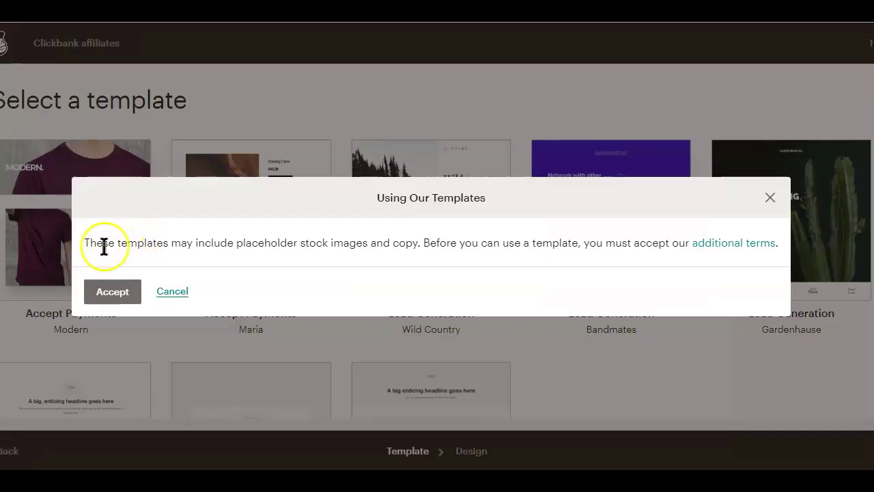
Step: Read the notice about using the templates and accept the additional terms
drag(84, 243, 781, 244)
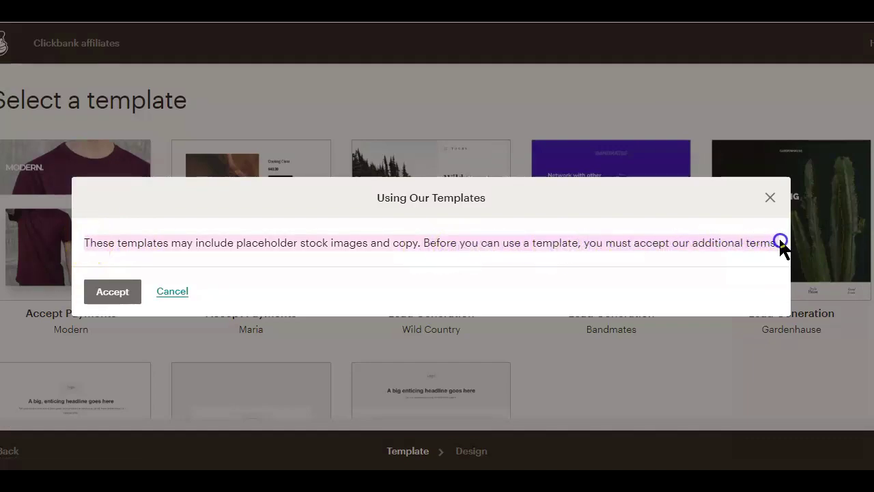
click(113, 291)
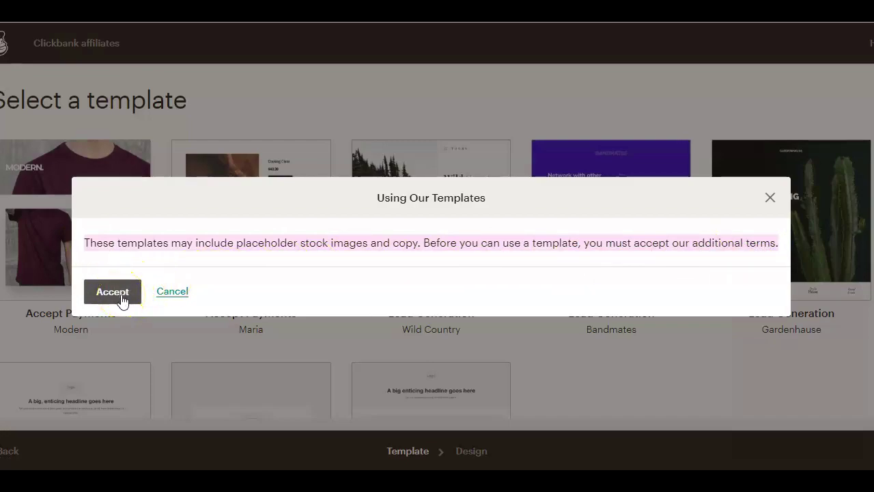
click(120, 298)
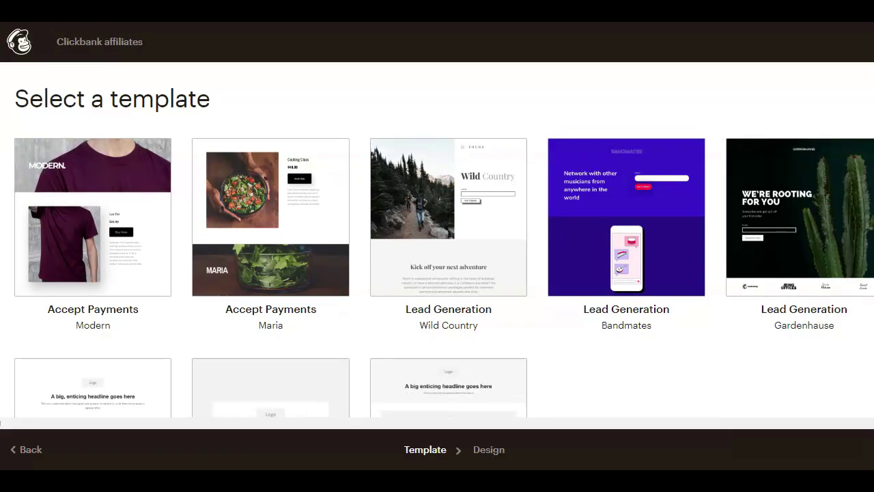
Step: Compare the landing page templates and select the Grow Your List template for the page
scroll(660, 171, down, 3)
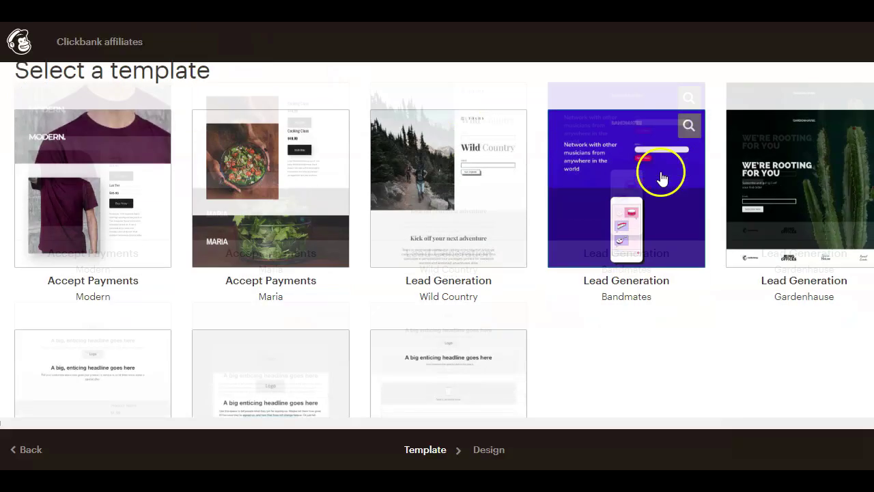
scroll(659, 166, up, 2)
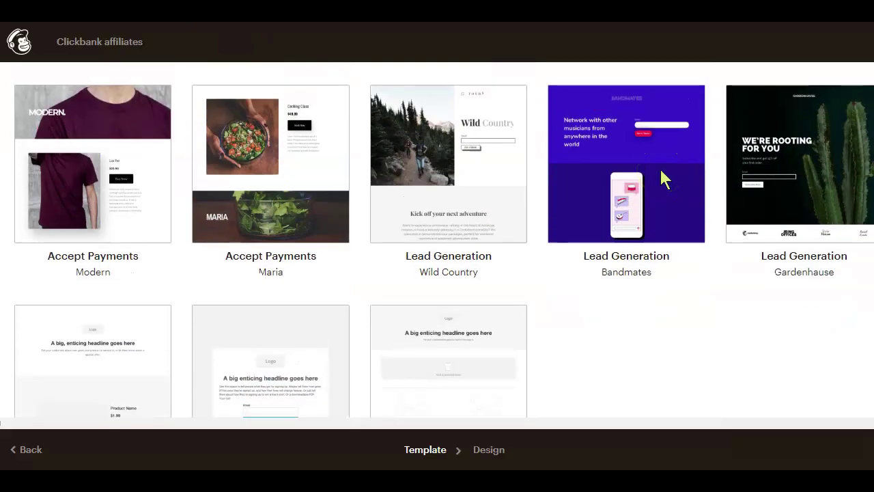
scroll(660, 172, down, 1)
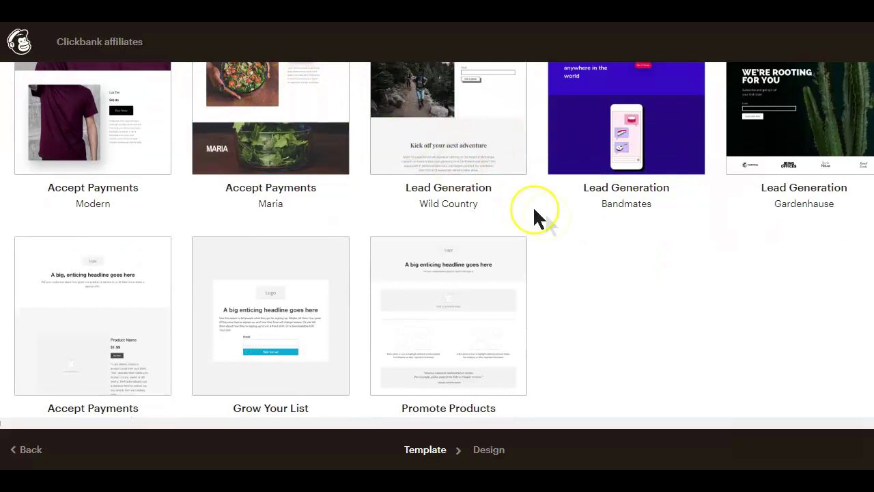
scroll(474, 195, up, 1)
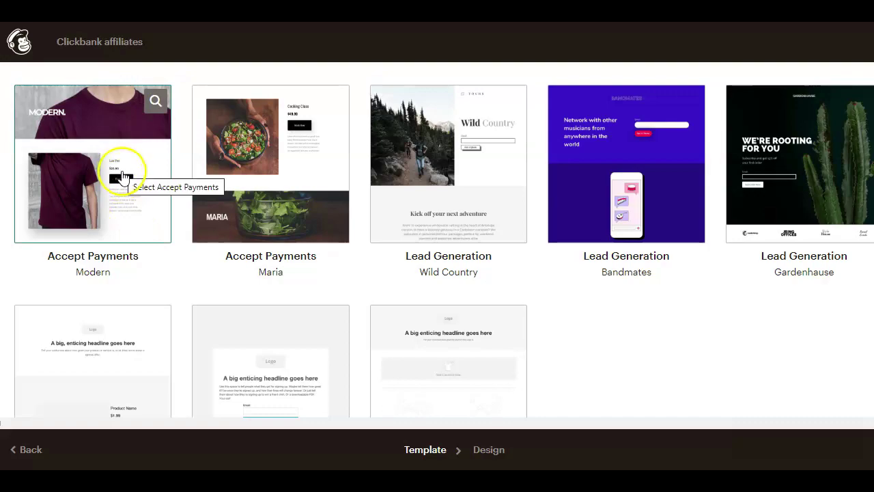
scroll(437, 239, down, 2)
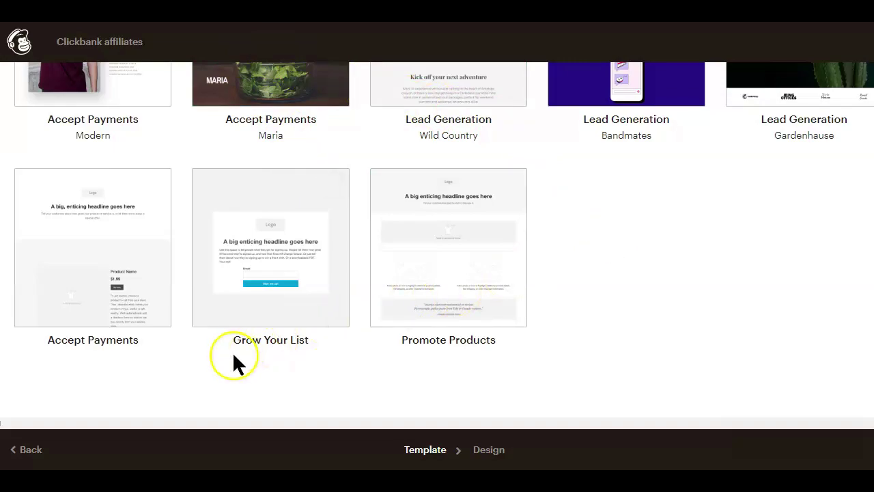
triple_click(279, 337)
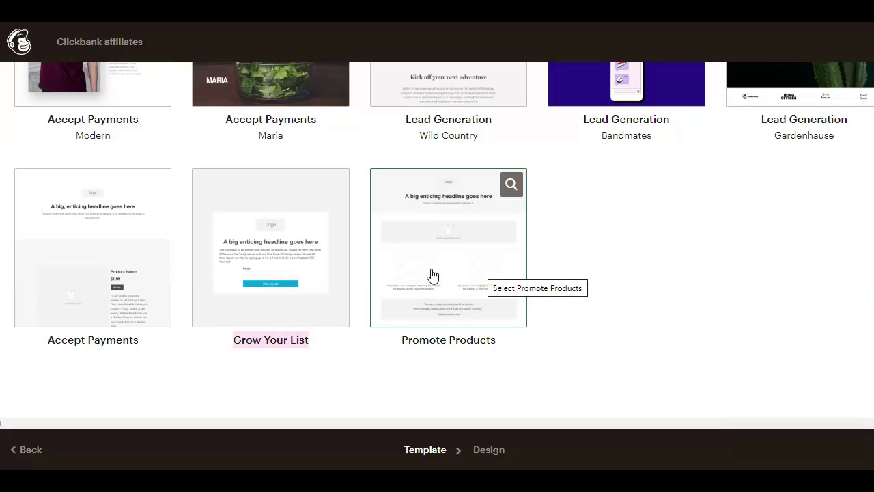
scroll(537, 269, up, 2)
scroll(536, 269, down, 2)
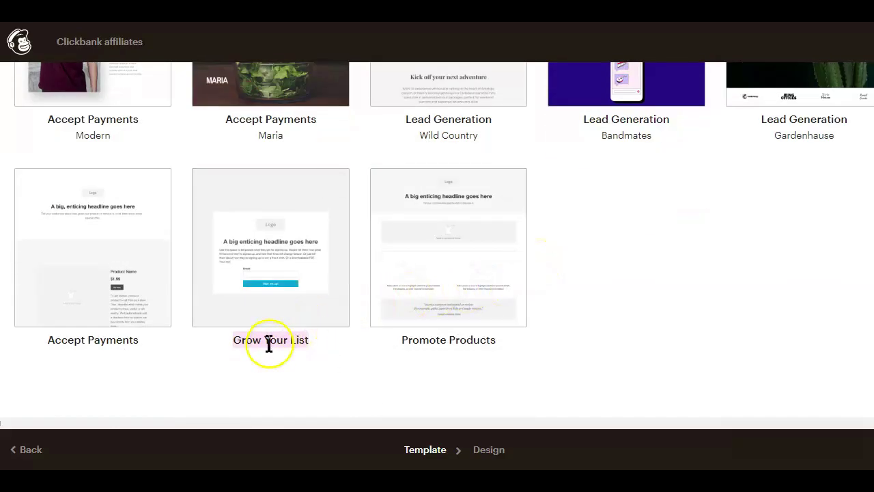
click(291, 293)
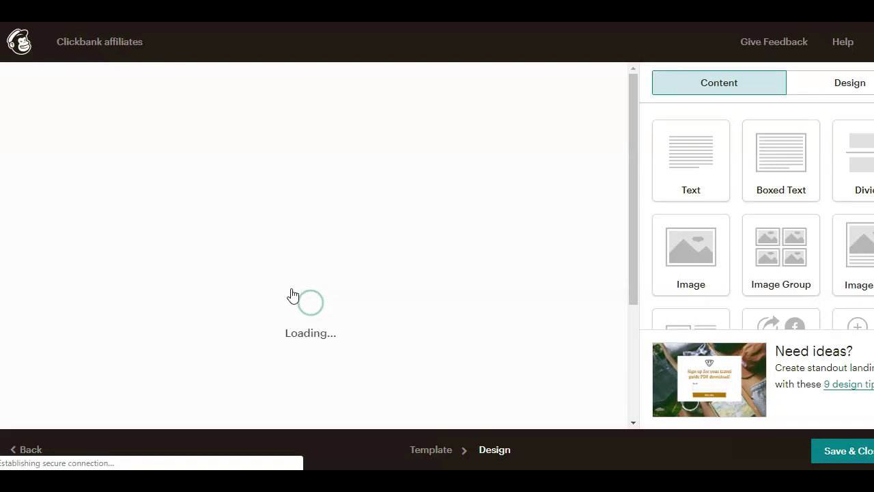
Step: Look over the page layout and delete the logo placeholder block above the headline
scroll(580, 263, down, 3)
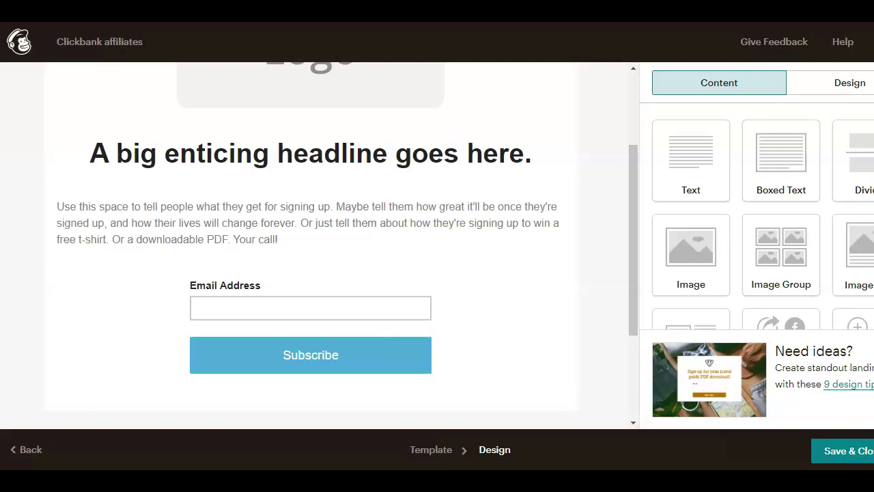
scroll(539, 236, up, 2)
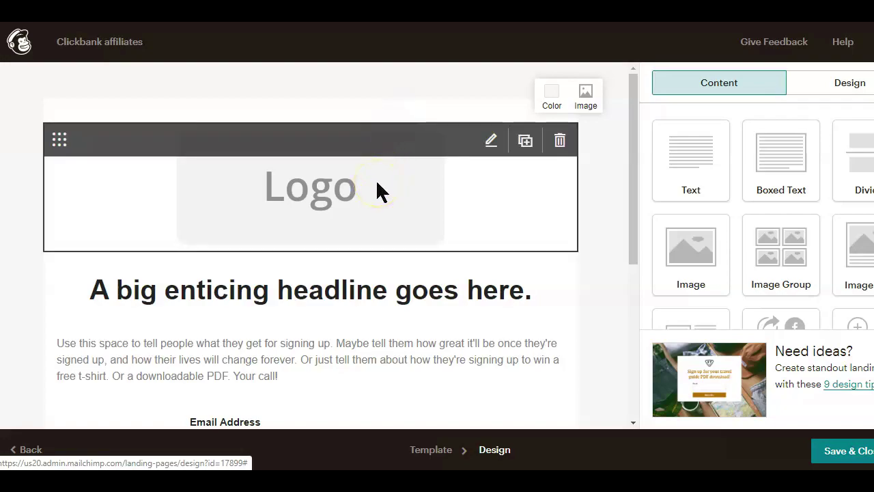
click(560, 140)
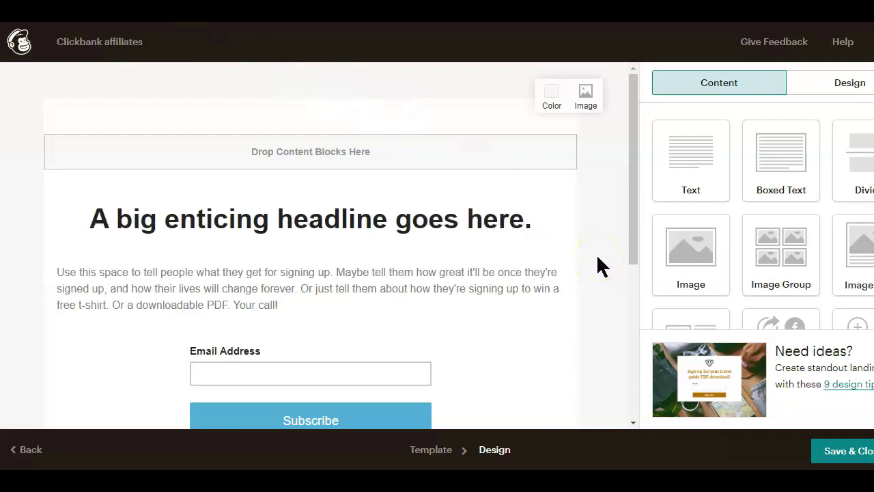
Step: Look through the content blocks and try placing a Text block in the empty drop area above the headline
scroll(757, 211, down, 3)
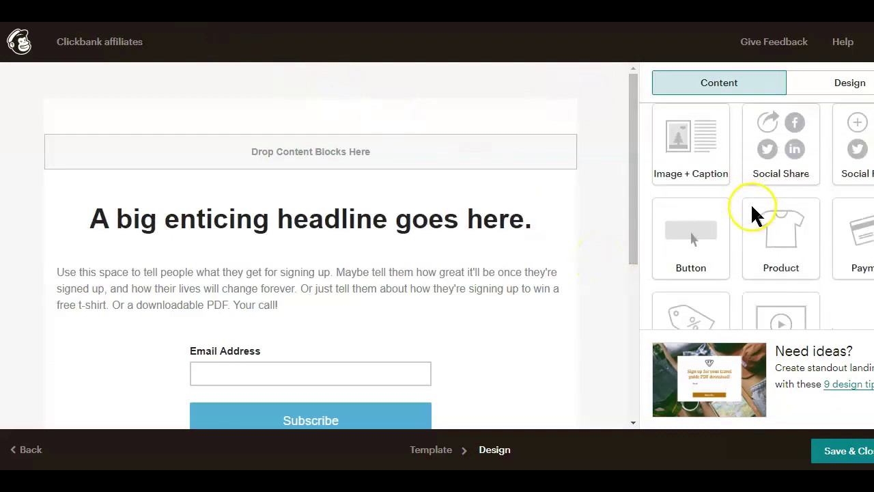
scroll(750, 204, up, 4)
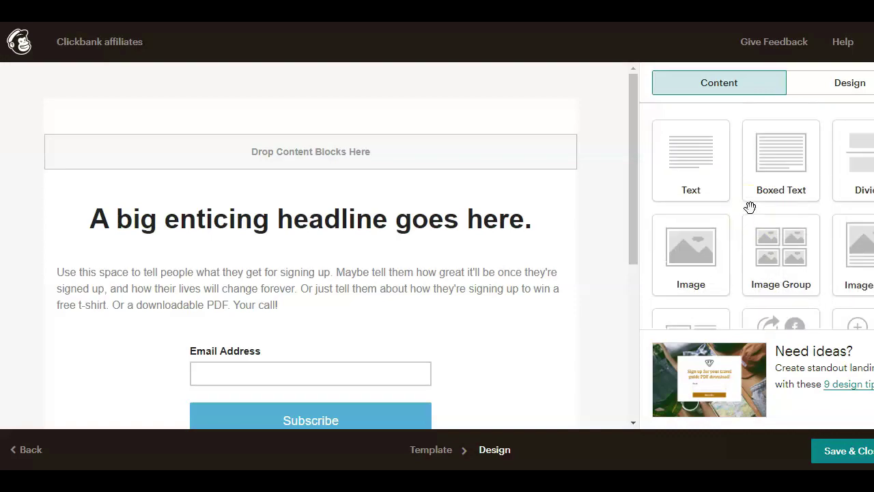
scroll(750, 207, down, 3)
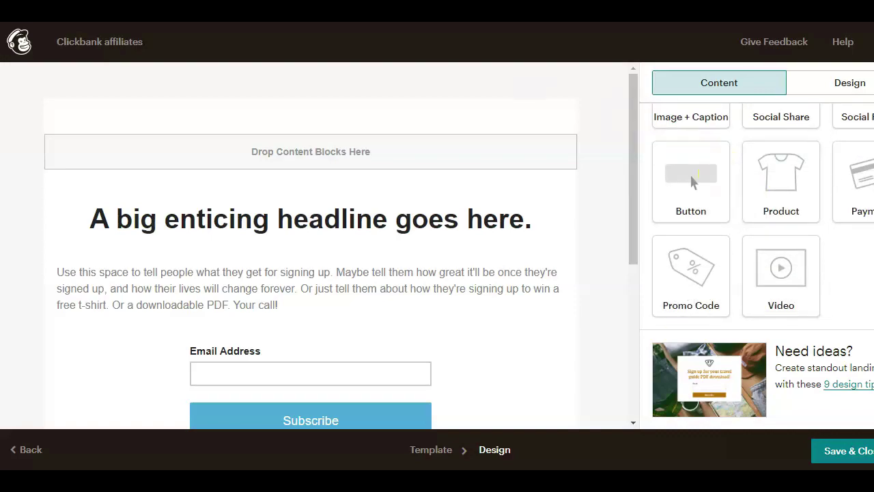
scroll(757, 192, up, 3)
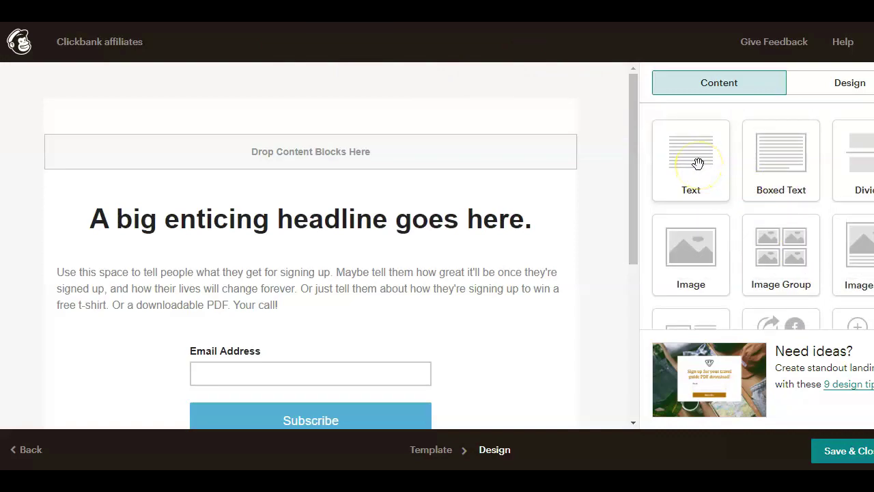
drag(697, 163, 471, 145)
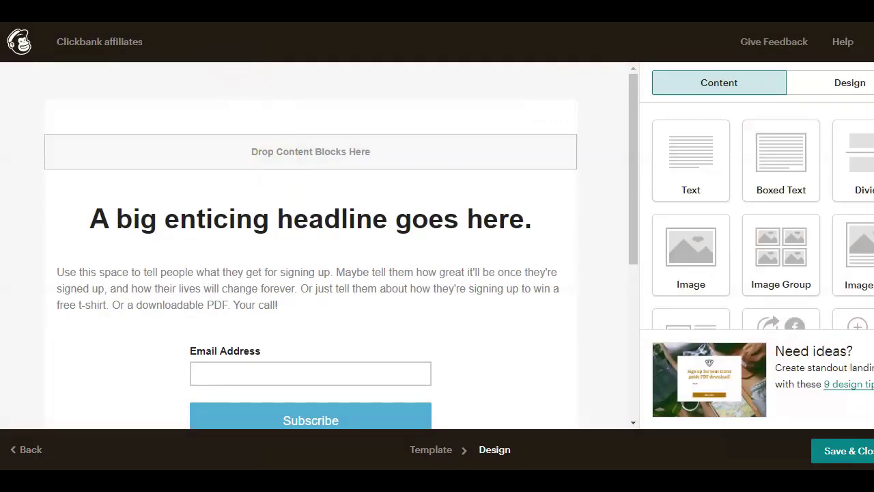
Step: Replace the placeholder headline text with "Clickbank Offer Title" and close the text block's editing
mouse_move(351, 253)
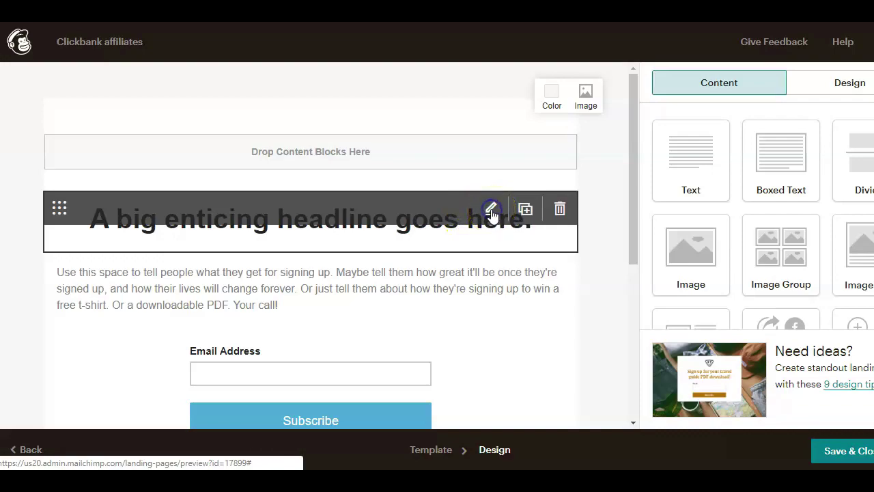
click(491, 210)
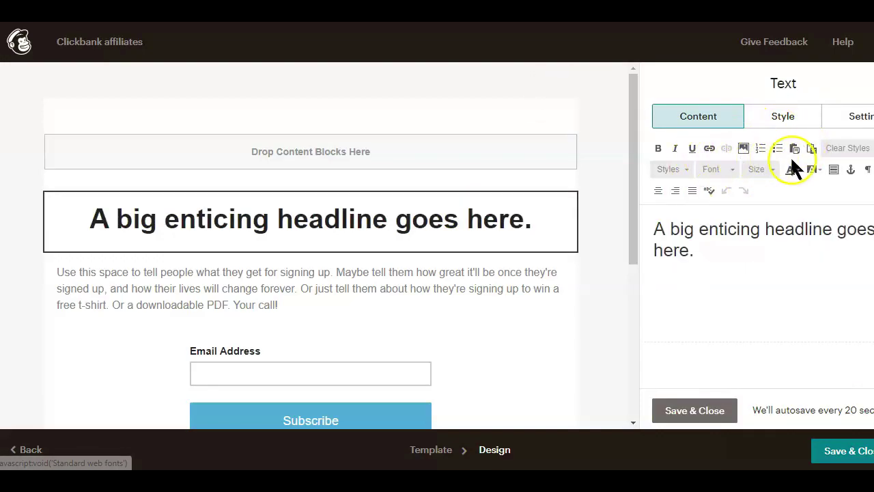
drag(694, 250, 652, 228)
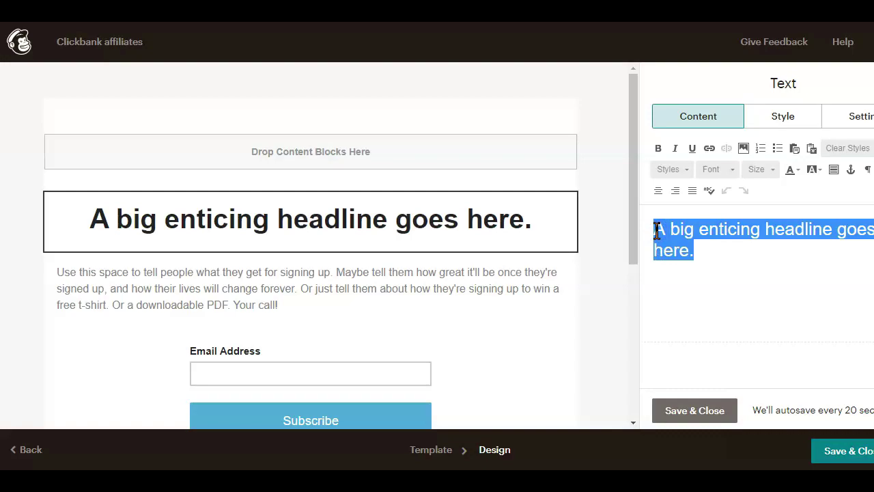
text(Clickbank Offer Title)
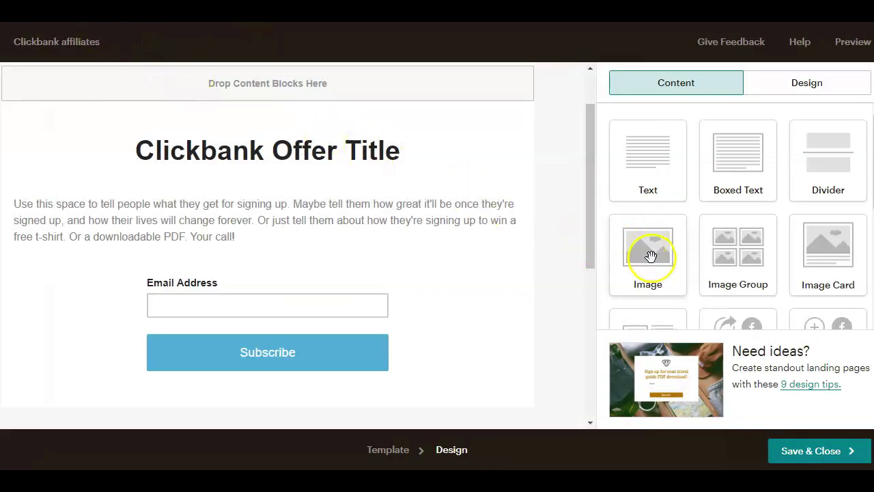
Step: Add an Image block below the headline, upload 0546-cover.jpg and insert it into the block
drag(651, 255, 250, 190)
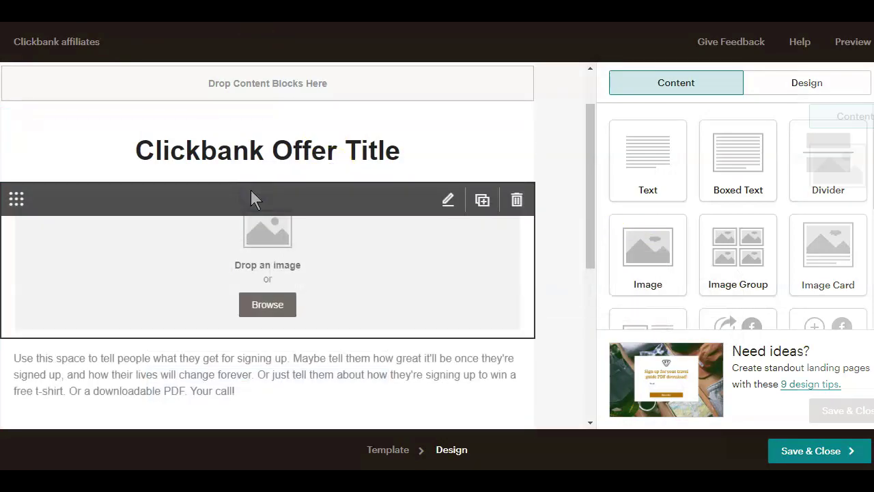
click(277, 304)
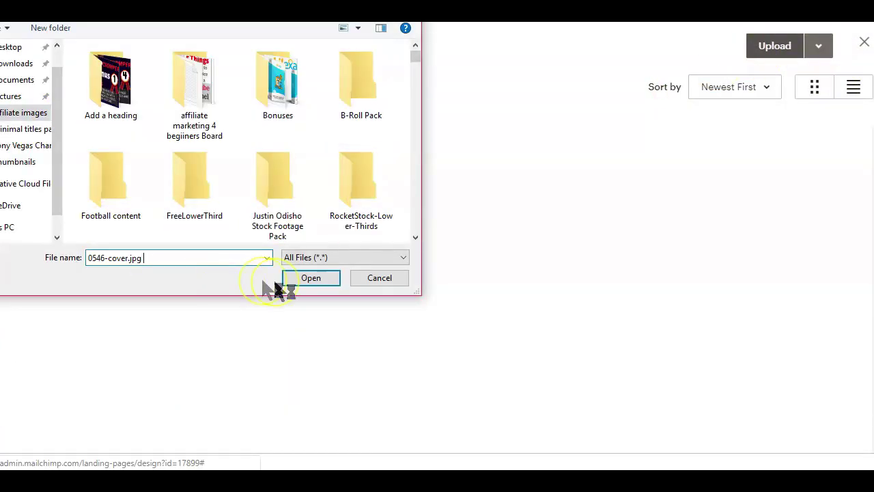
click(308, 277)
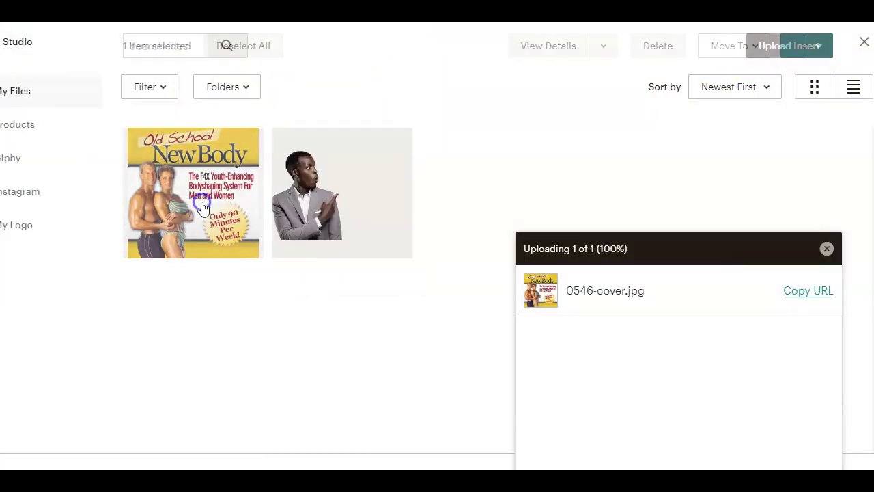
click(808, 52)
Step: Open the placeholder description below the cover image for editing and review the page from the headline down to the signup form
scroll(508, 180, down, 5)
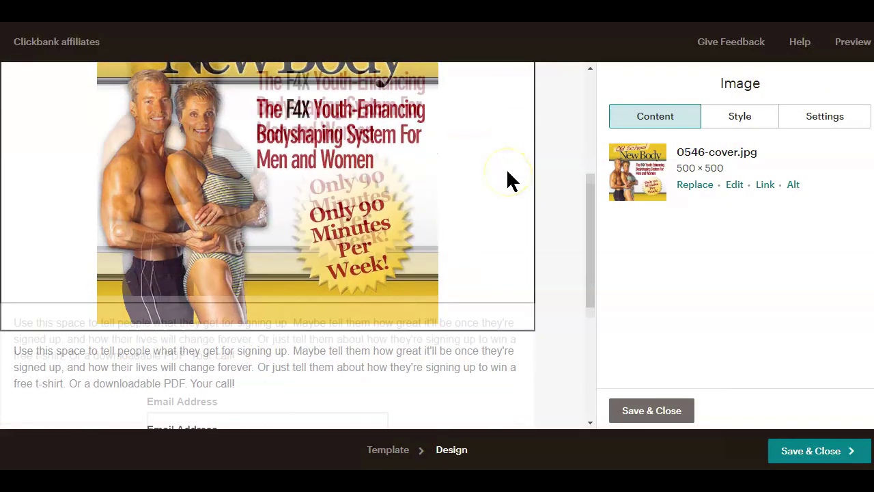
click(400, 307)
scroll(355, 225, down, 1)
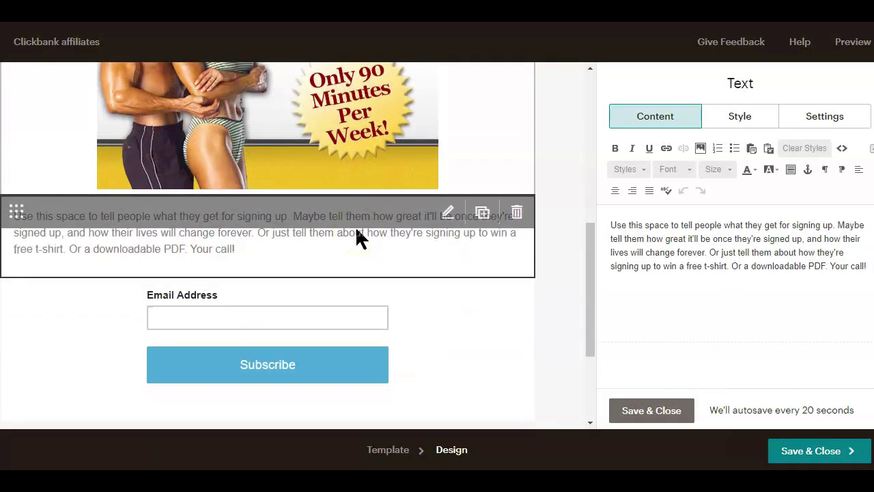
scroll(356, 227, up, 3)
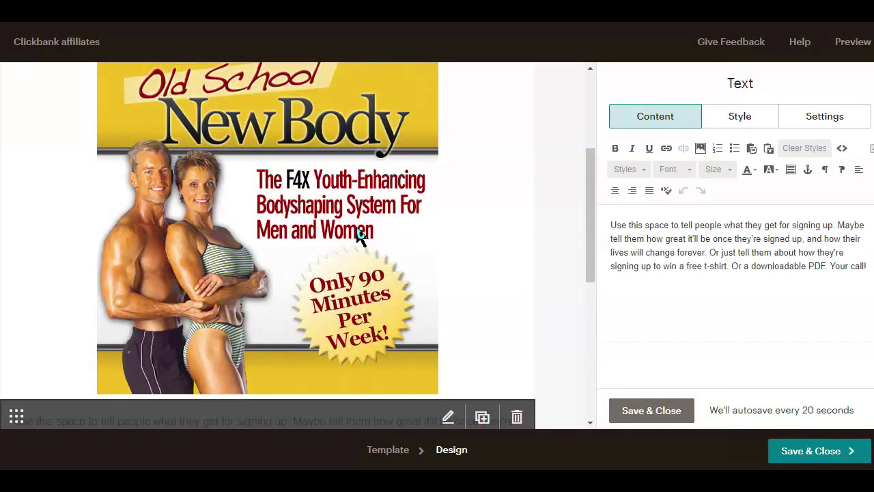
scroll(360, 234, up, 2)
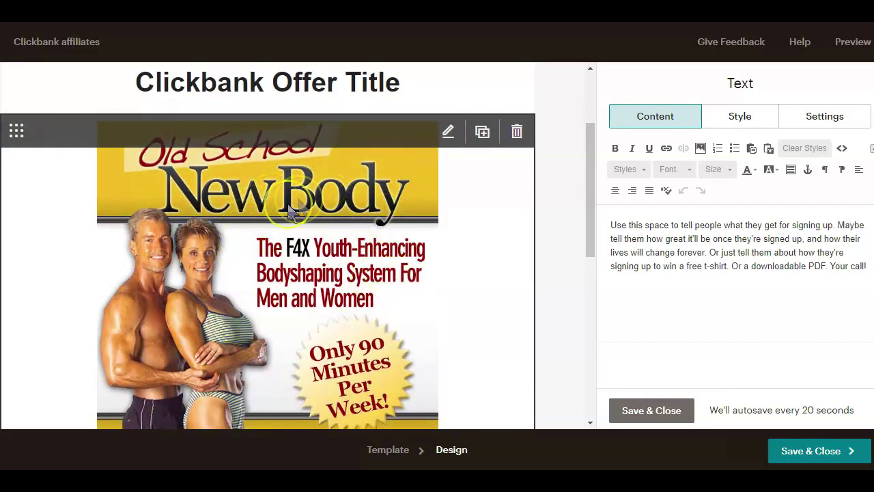
scroll(318, 304, down, 8)
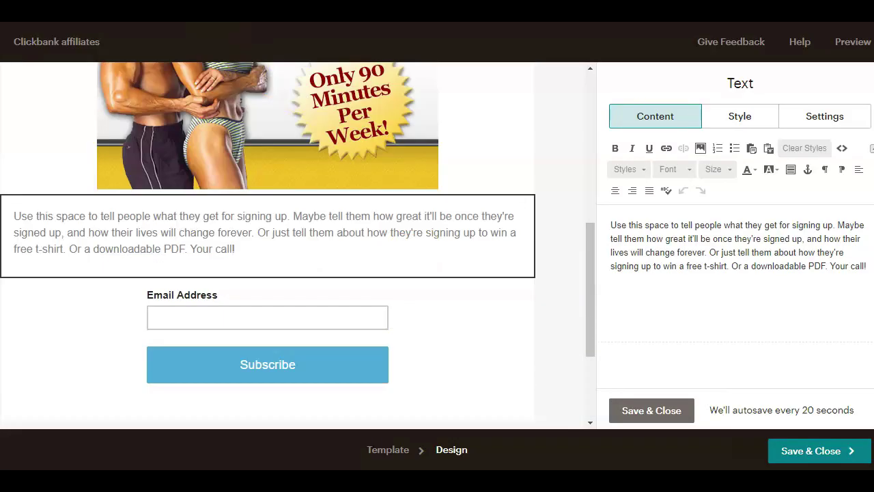
Step: Open the signup form block for editing and include the First Name field in the form
mouse_move(371, 338)
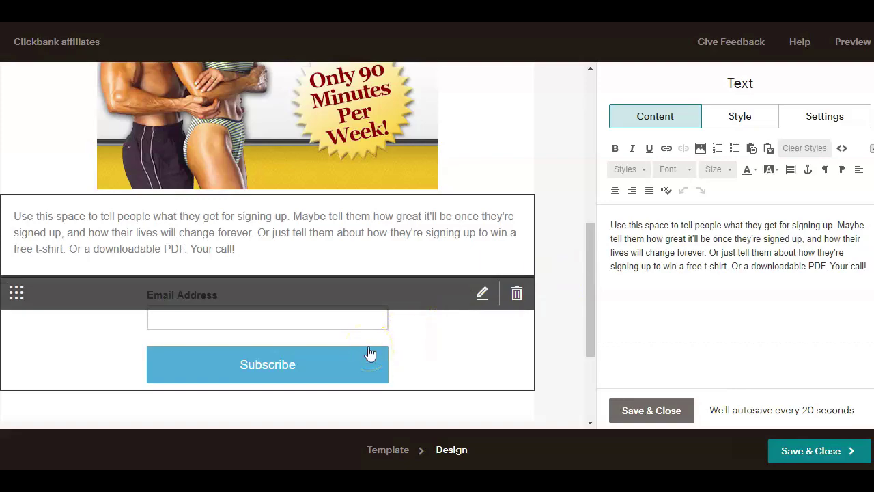
click(449, 311)
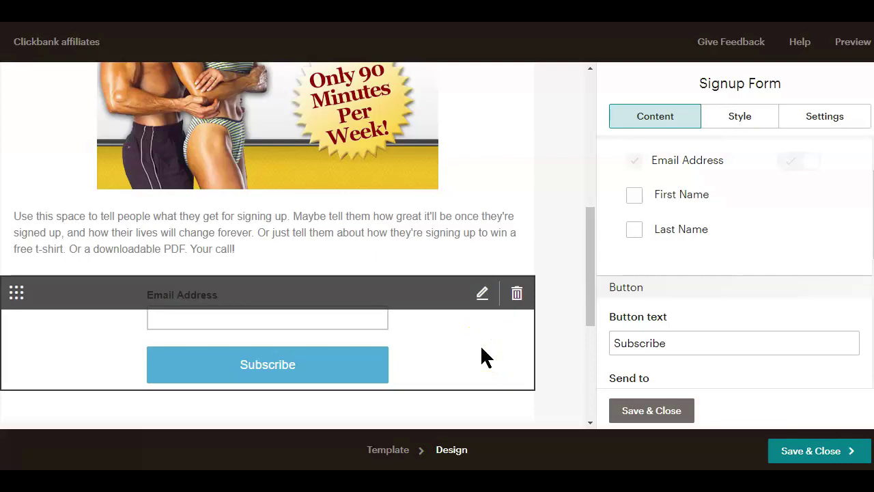
drag(481, 347, 419, 329)
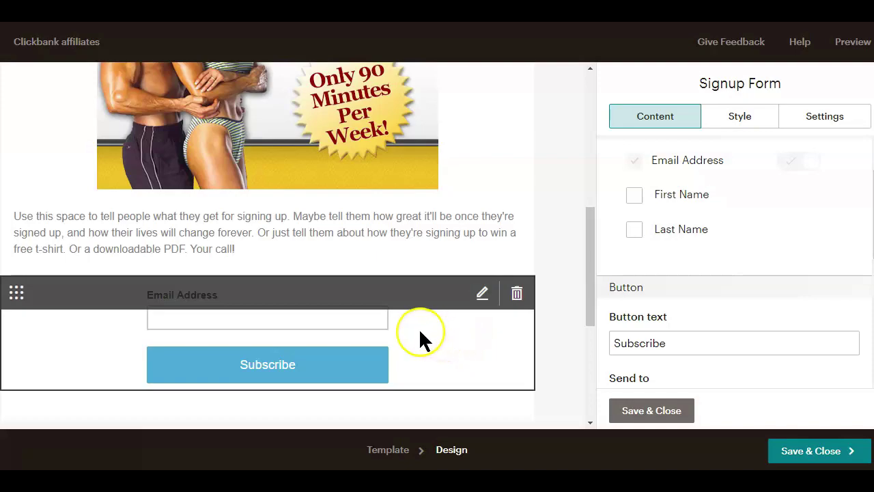
click(634, 195)
Step: Examine the signup form's button text and the setting for where visitors are sent after submitting
drag(610, 343, 711, 323)
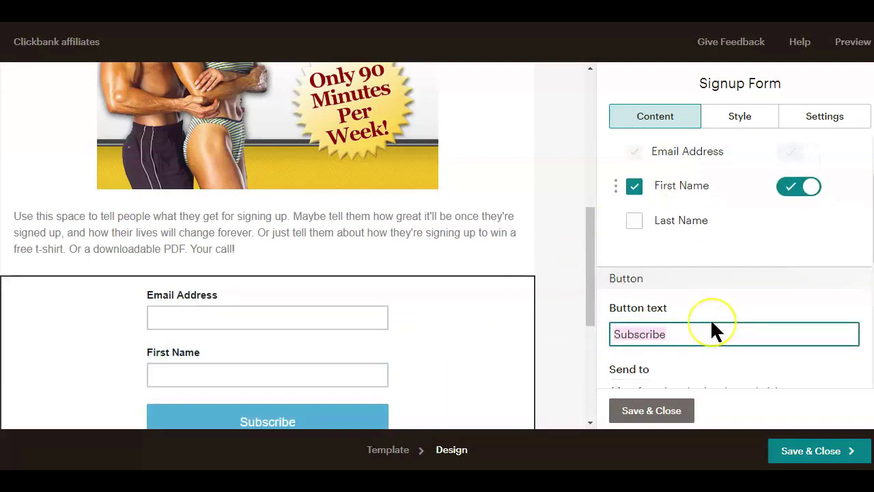
scroll(711, 325, down, 3)
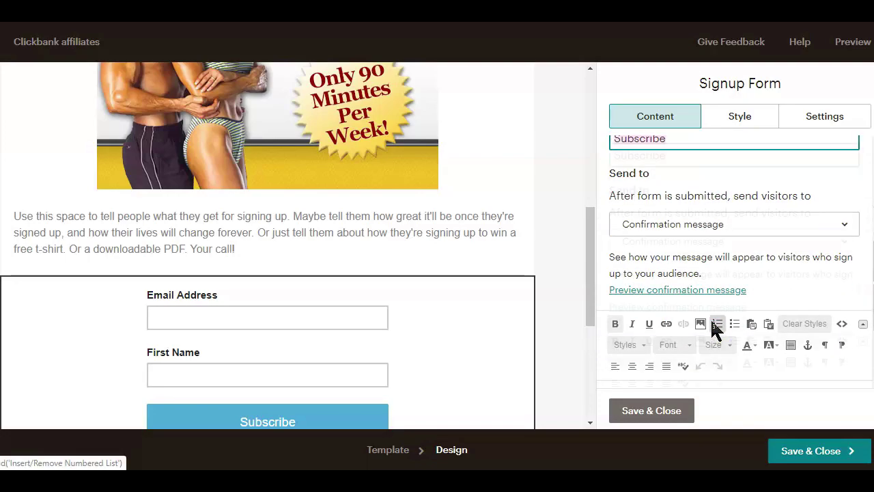
scroll(710, 287, up, 1)
drag(653, 206, 499, 184)
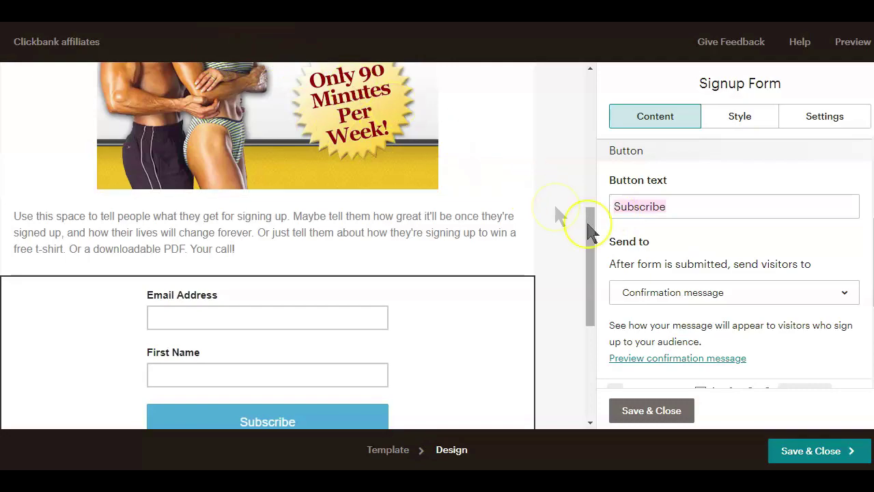
scroll(703, 260, up, 1)
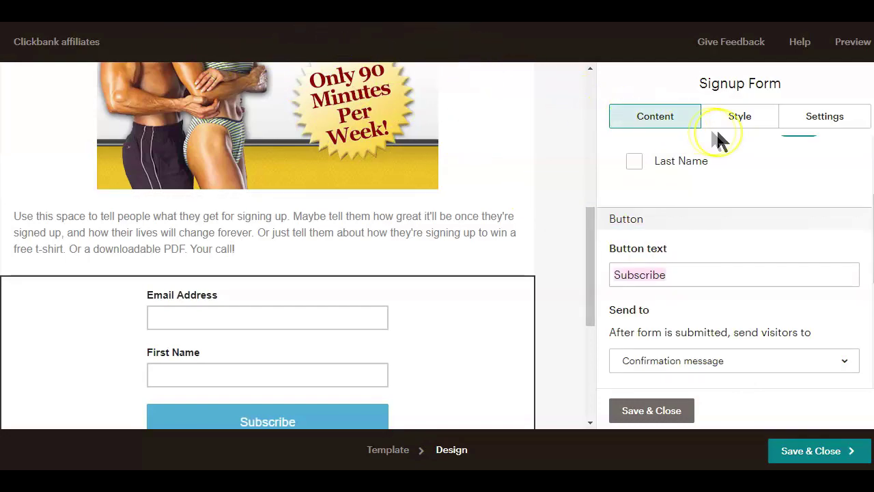
click(777, 368)
scroll(777, 362, down, 2)
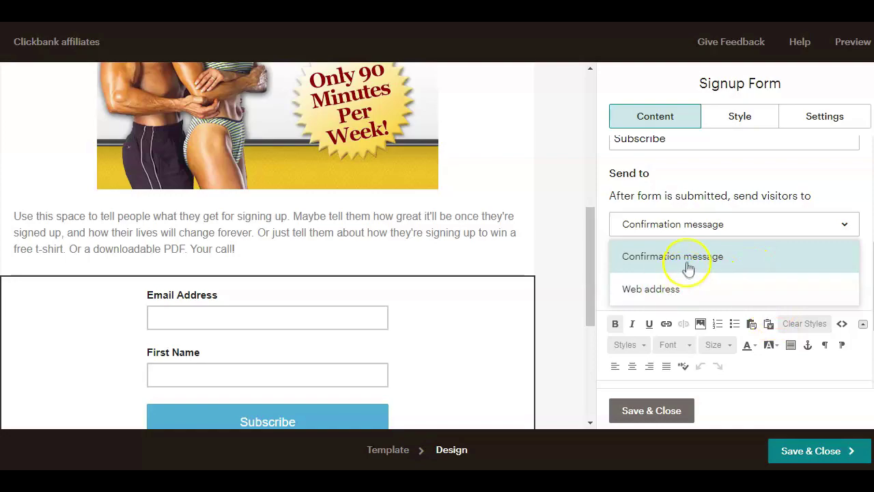
click(710, 289)
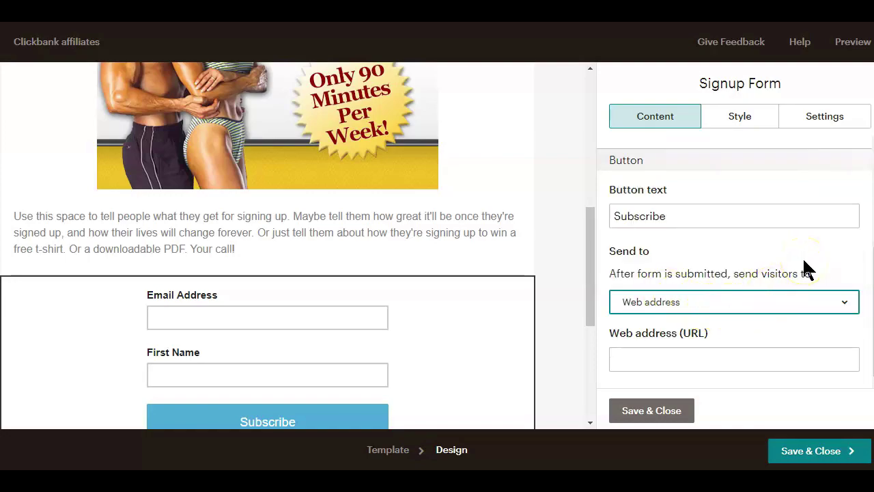
click(624, 359)
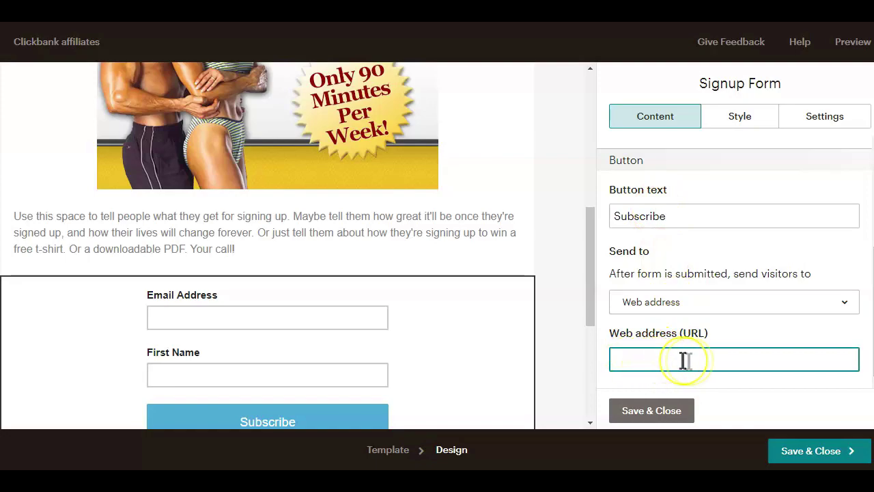
key(ctrl+v)
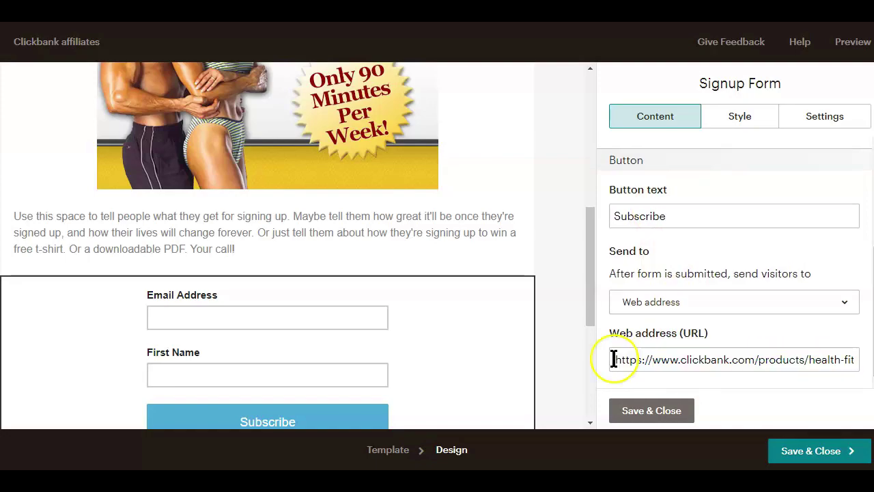
Step: Check the full redirect web address entered for the signup form
drag(613, 360, 855, 360)
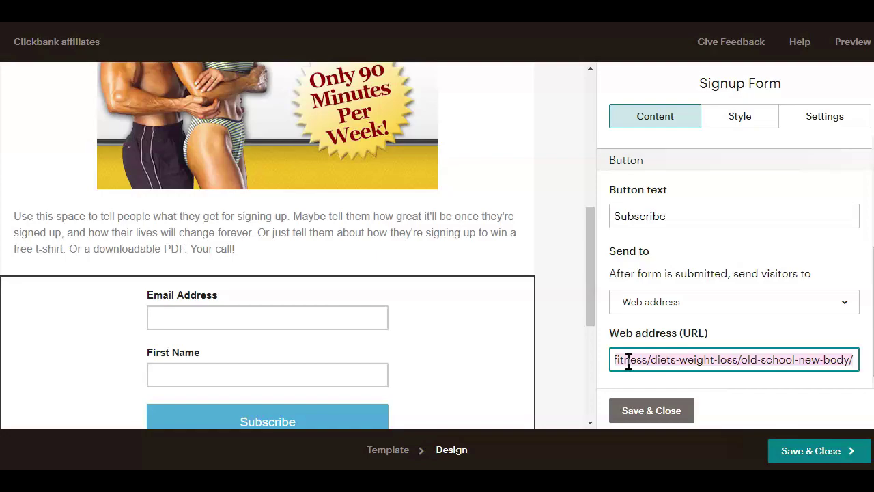
key(Tab)
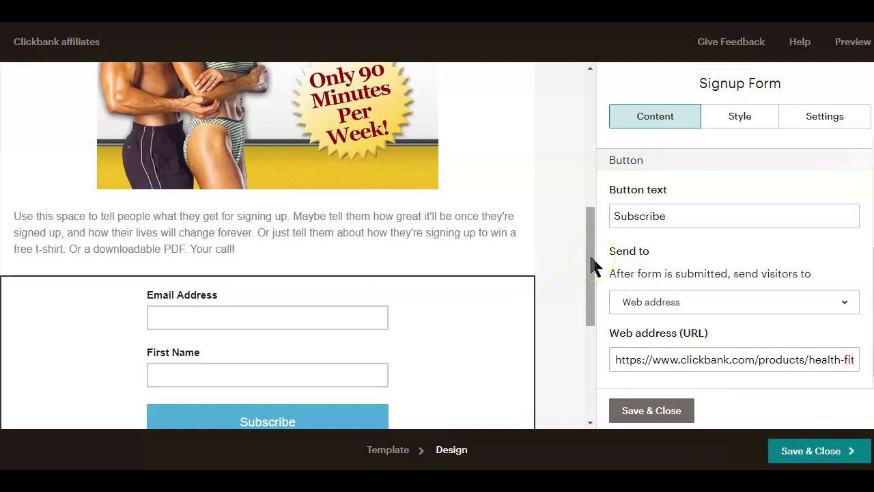
drag(613, 359, 753, 359)
drag(853, 359, 866, 362)
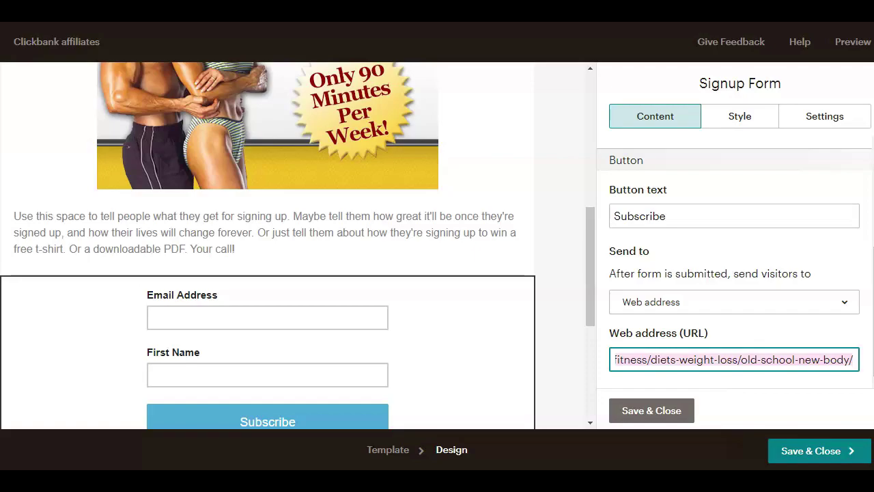
key(alt+Tab)
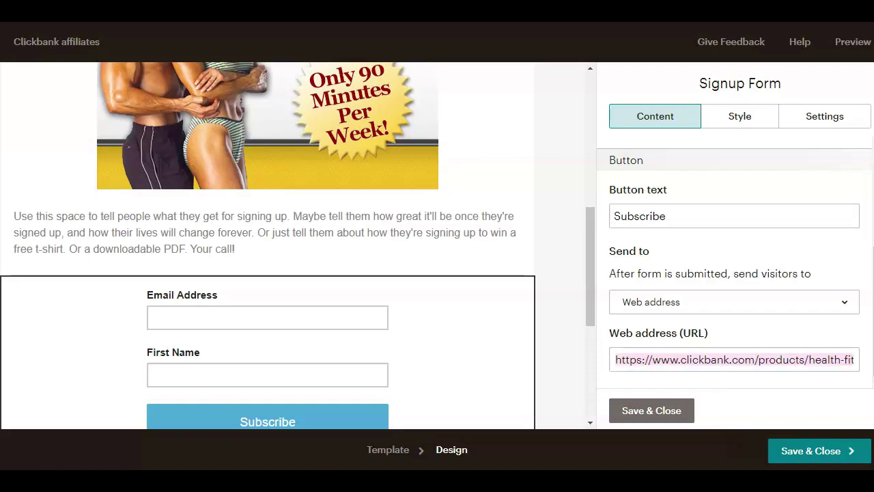
Step: Look over the signup form block, save its settings, and save and close the landing page design
scroll(523, 220, up, 5)
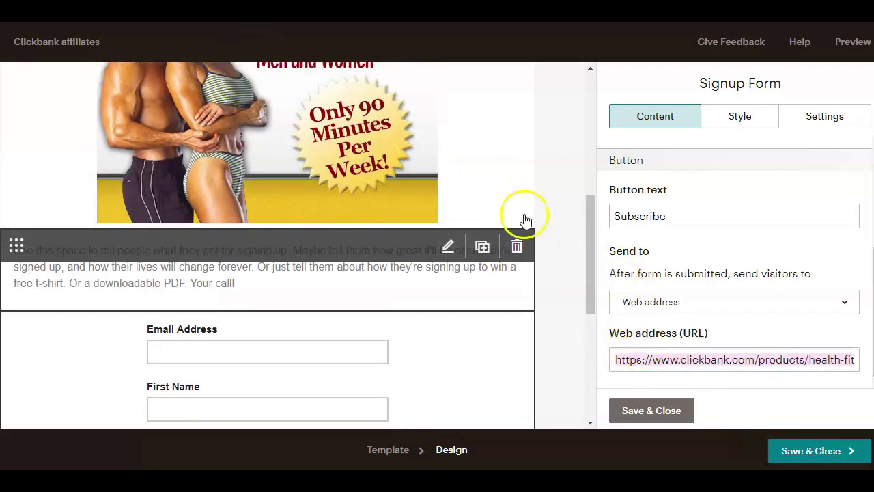
scroll(523, 219, down, 5)
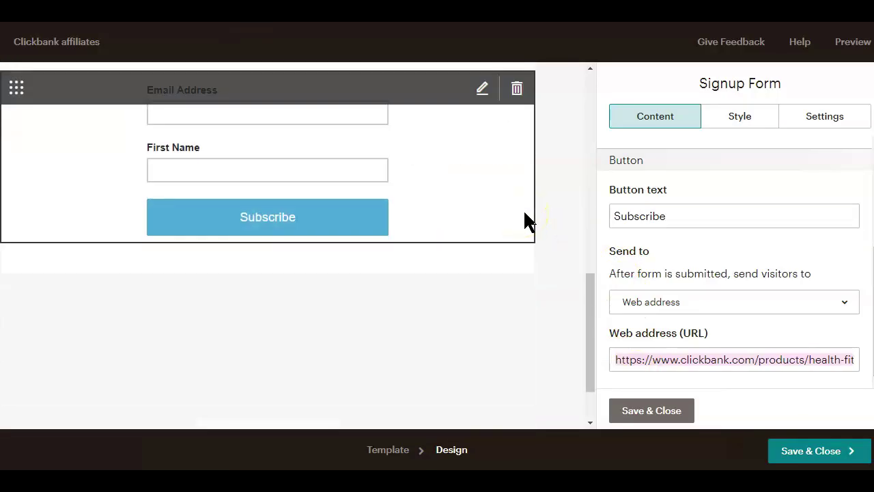
click(635, 410)
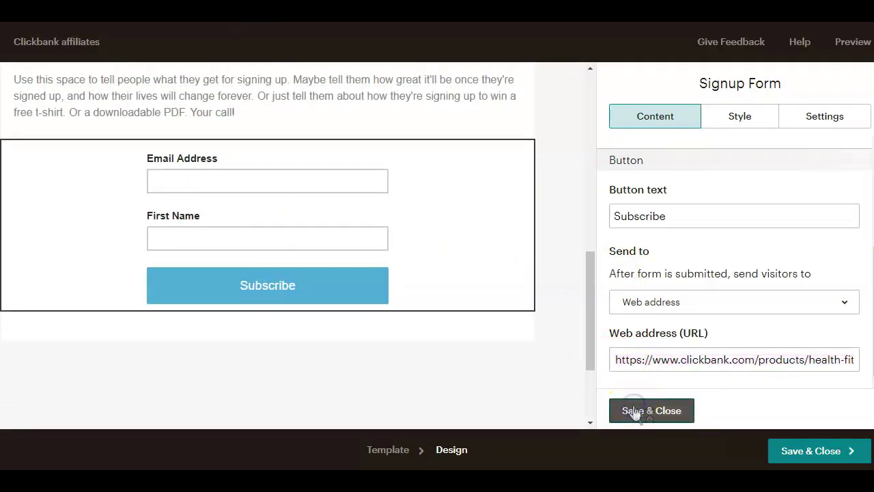
click(792, 452)
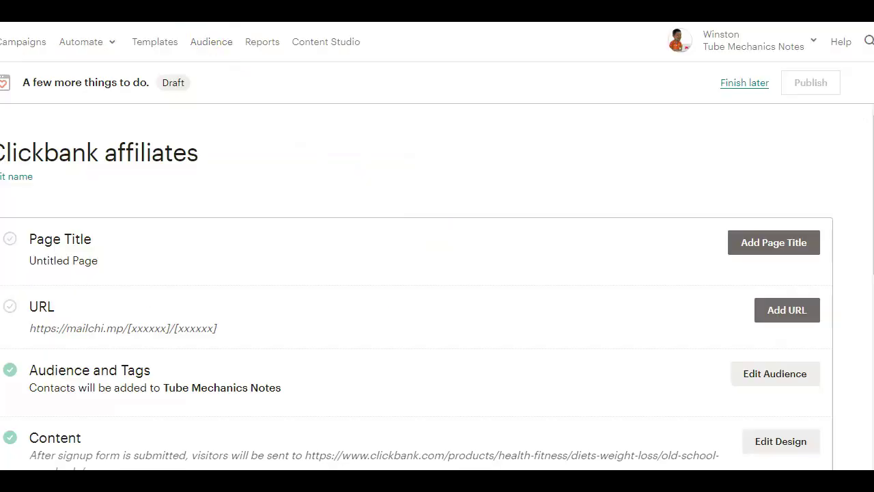
Step: Set the landing page's browser title to "Old School New Body" and save it
click(784, 176)
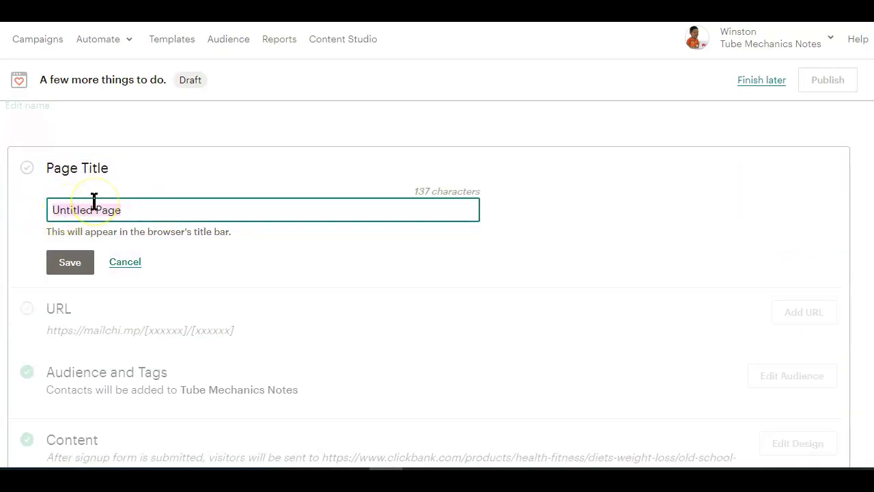
text(Cli)
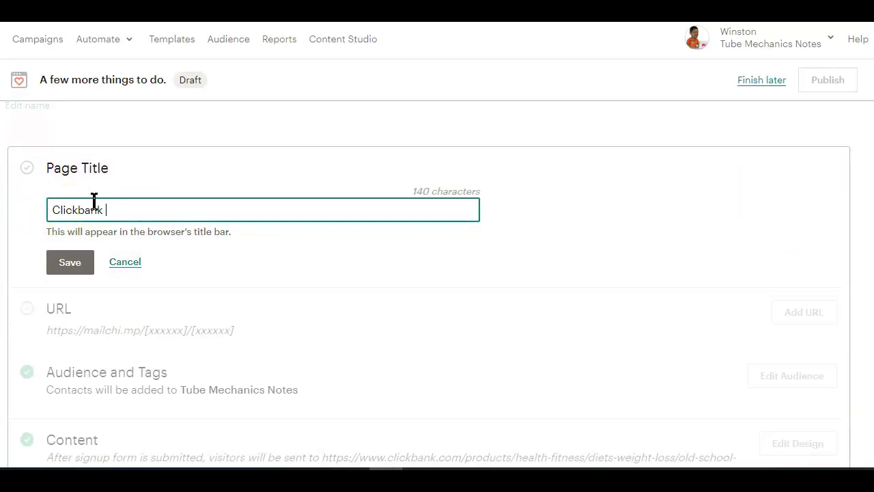
text(ckbank)
key(ctrl+a)
key(BackSpace)
text(Old School New Body)
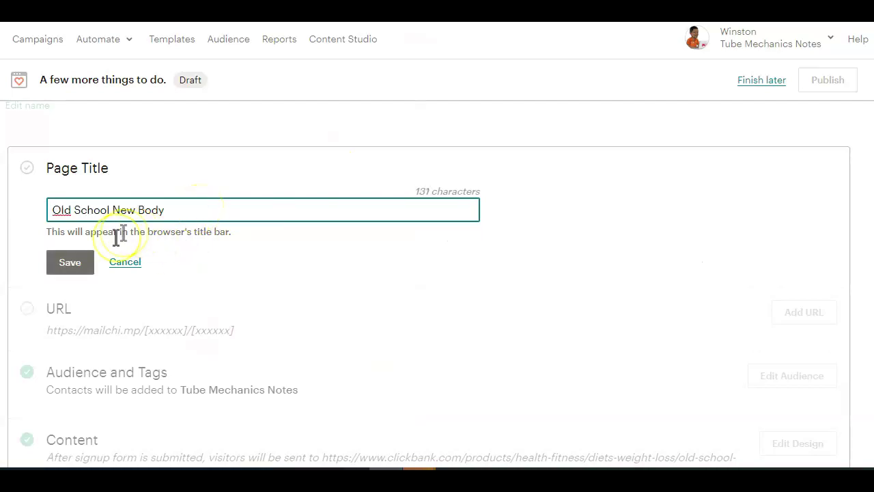
click(71, 262)
scroll(615, 205, down, 1)
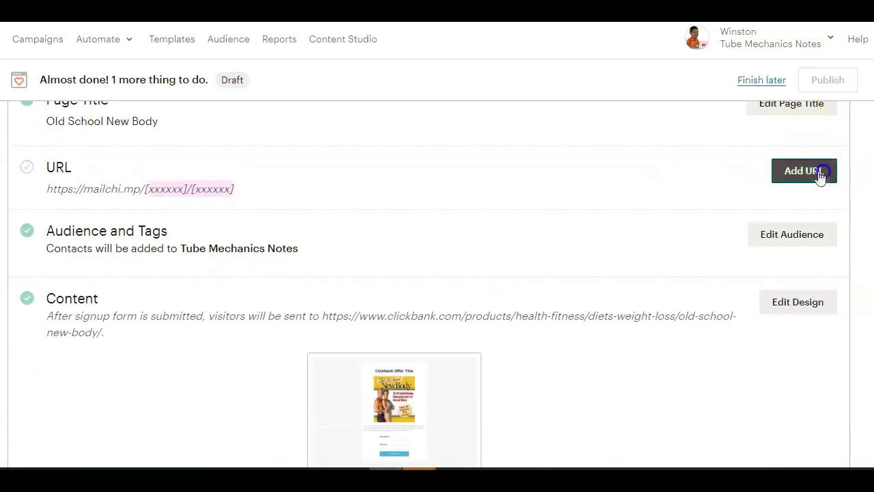
Step: Set the Mailchimp domain URL ending to "oid-school-new-body", save it, and publish the landing page
click(816, 171)
click(323, 357)
text(Old School New Body)
scroll(538, 269, down, 1)
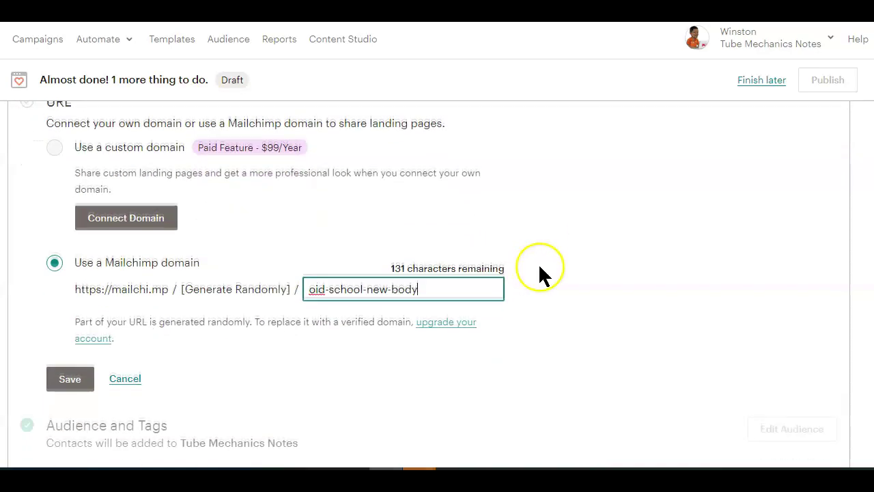
click(82, 376)
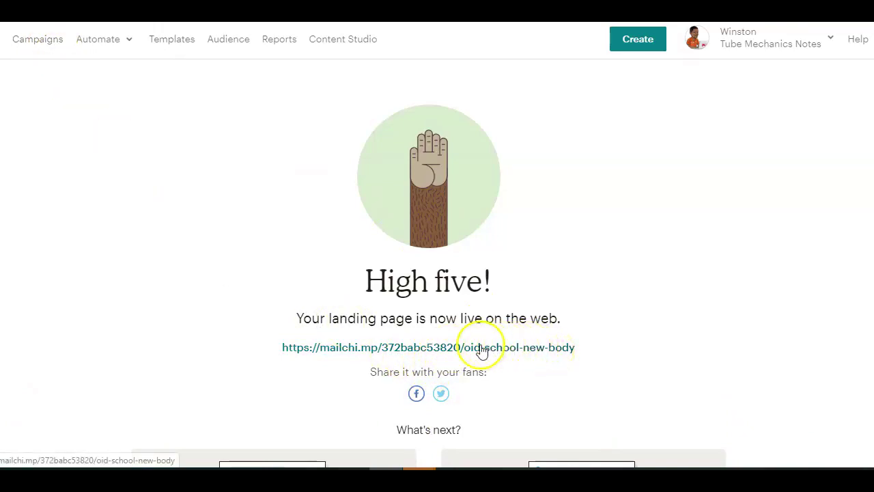
Step: Open the live landing page from its link and look over its image, description text and signup form
click(388, 350)
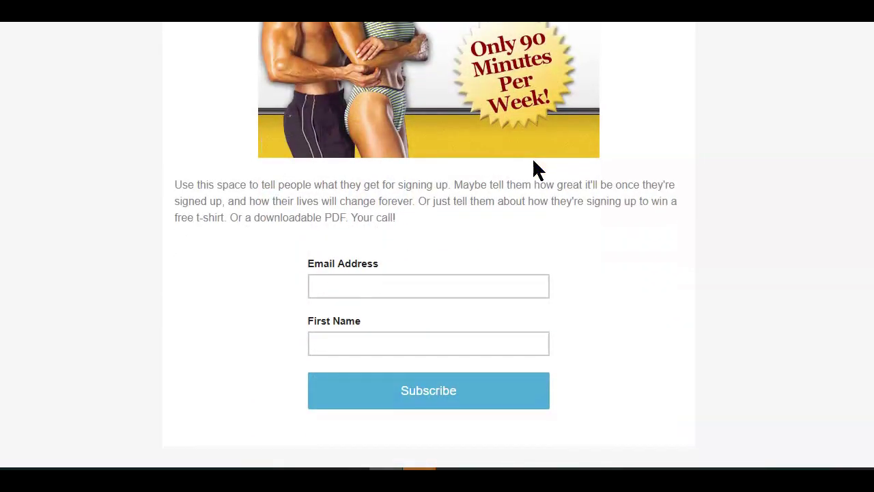
scroll(536, 169, up, 1)
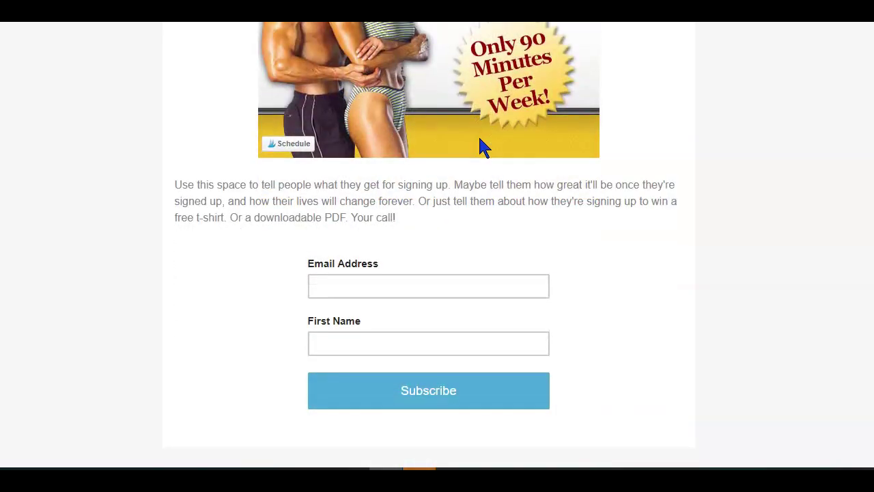
scroll(482, 146, down, 1)
scroll(482, 147, up, 2)
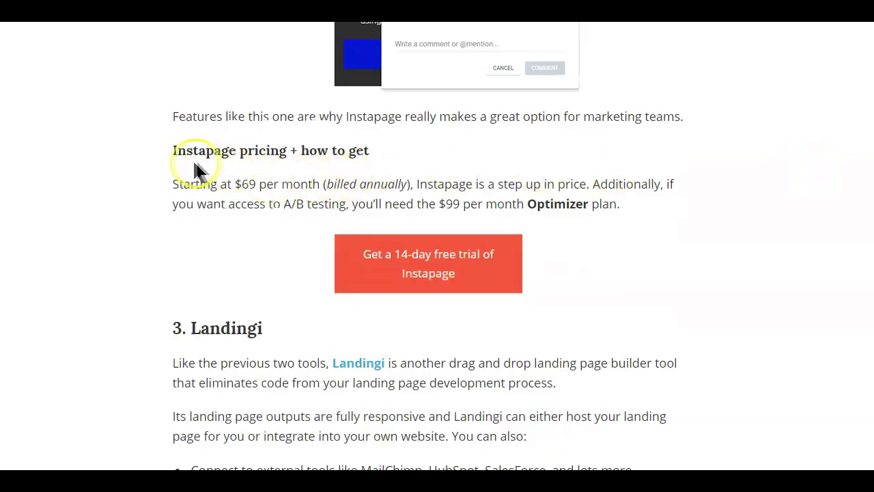
Step: In the landing page builder article, compare the monthly starting prices of Instapage, Unbounce and Clickfunnels
drag(178, 150, 259, 150)
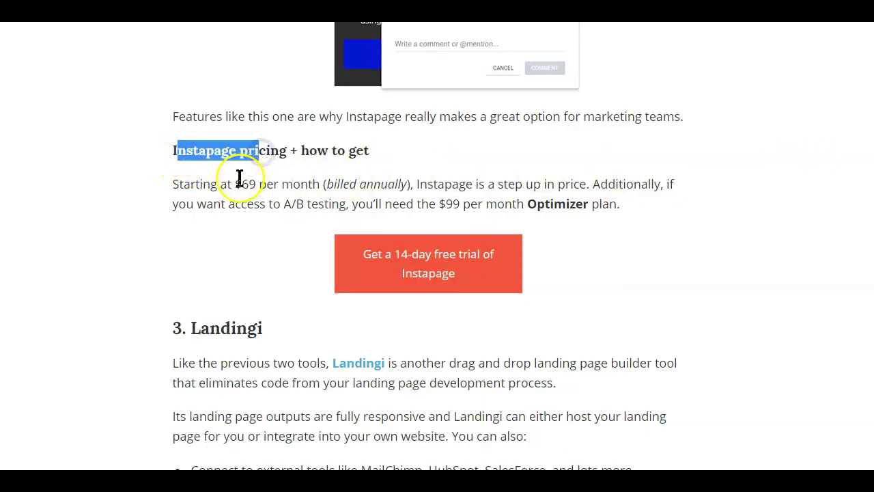
drag(235, 183, 297, 184)
drag(172, 128, 380, 130)
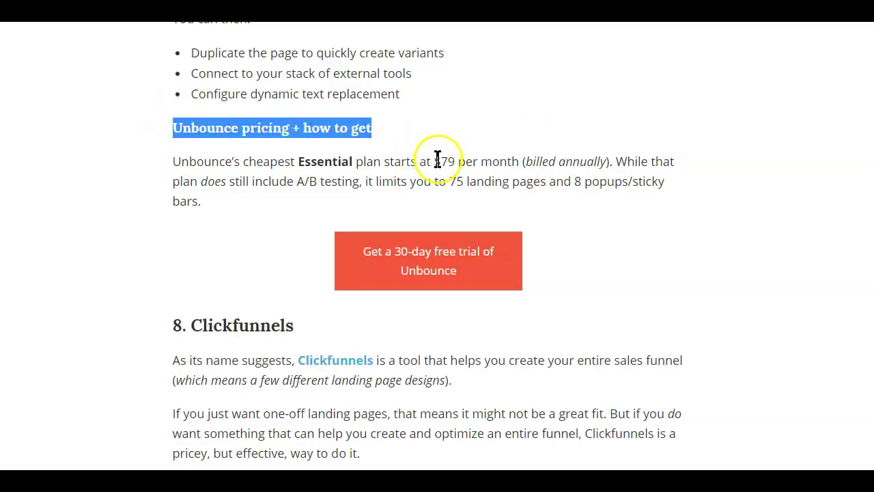
drag(434, 161, 578, 161)
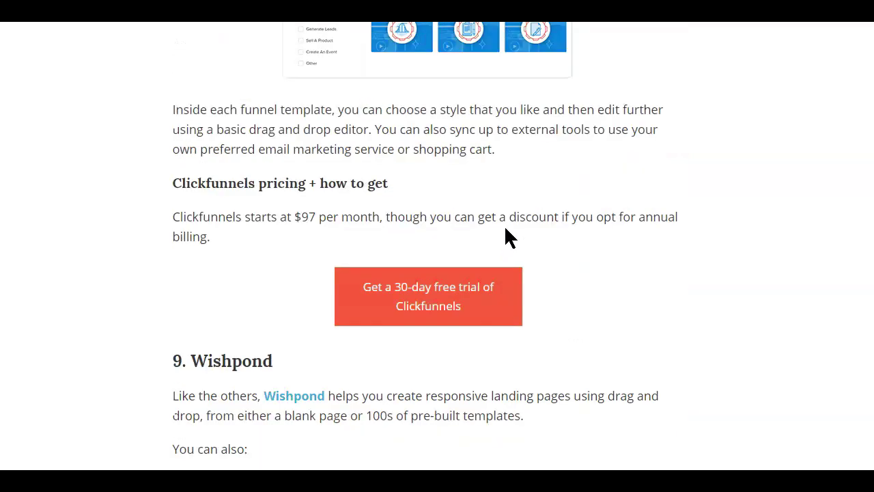
click(362, 213)
drag(291, 214, 434, 217)
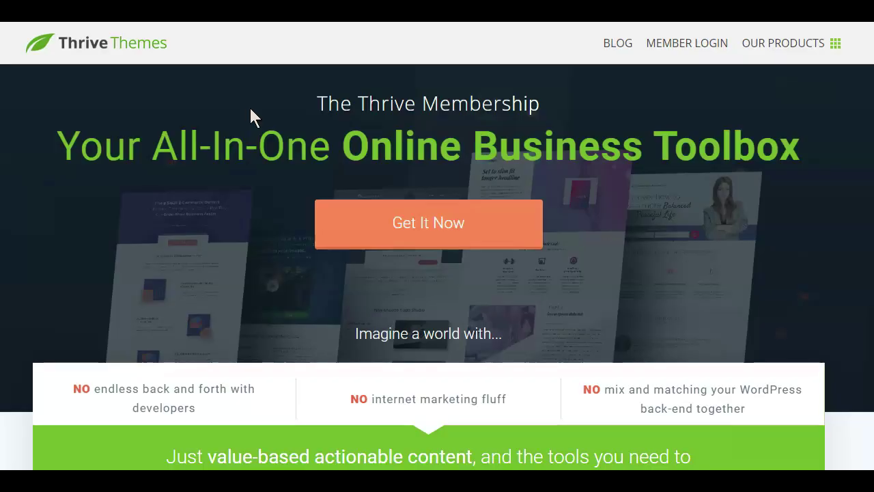
Step: Examine the Thrive Themes membership page, from what the membership includes through its plugins to the annual plan prices
scroll(250, 109, down, 6)
scroll(248, 104, down, 1)
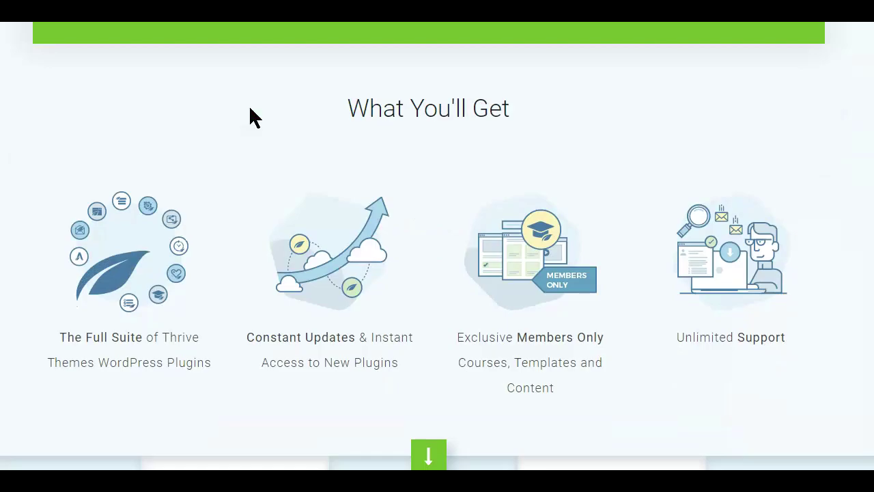
click(203, 65)
scroll(291, 142, down, 4)
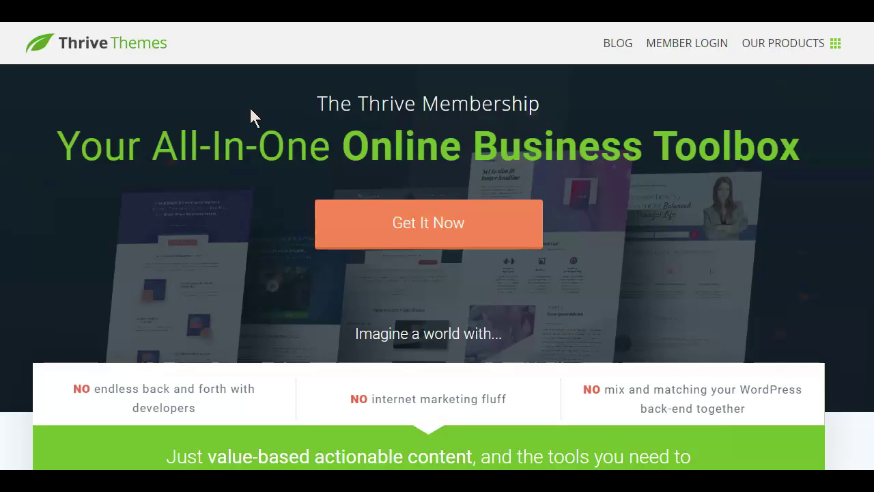
scroll(251, 113, down, 5)
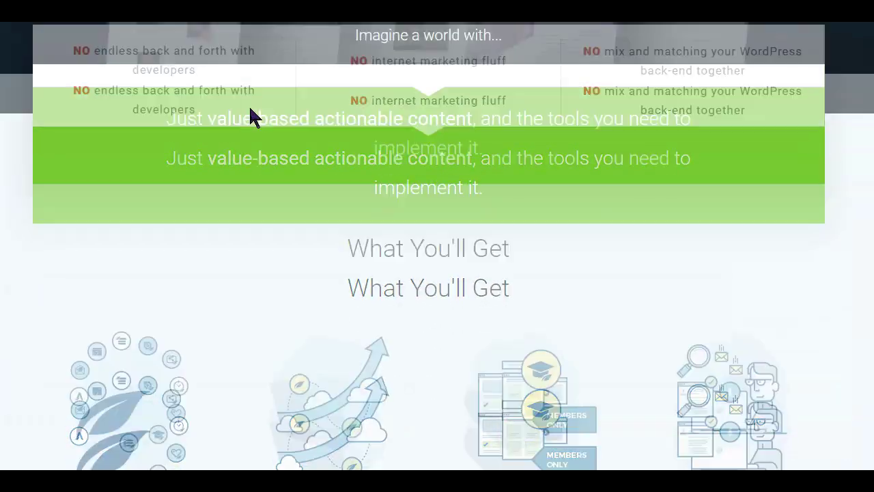
scroll(250, 115, down, 4)
click(292, 146)
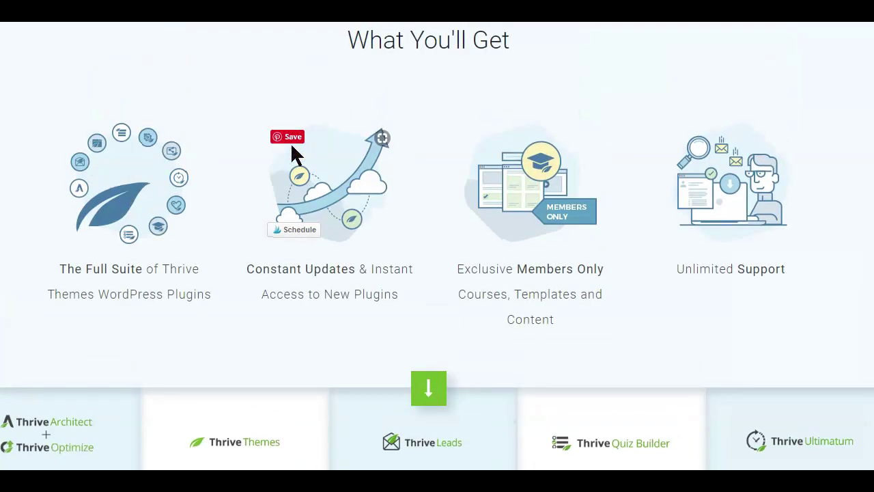
scroll(292, 147, up, 2)
scroll(538, 239, down, 7)
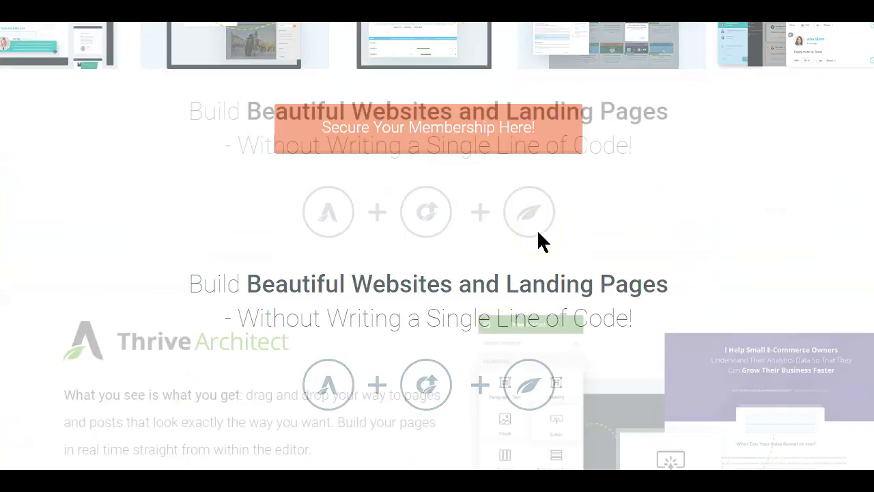
scroll(538, 240, down, 15)
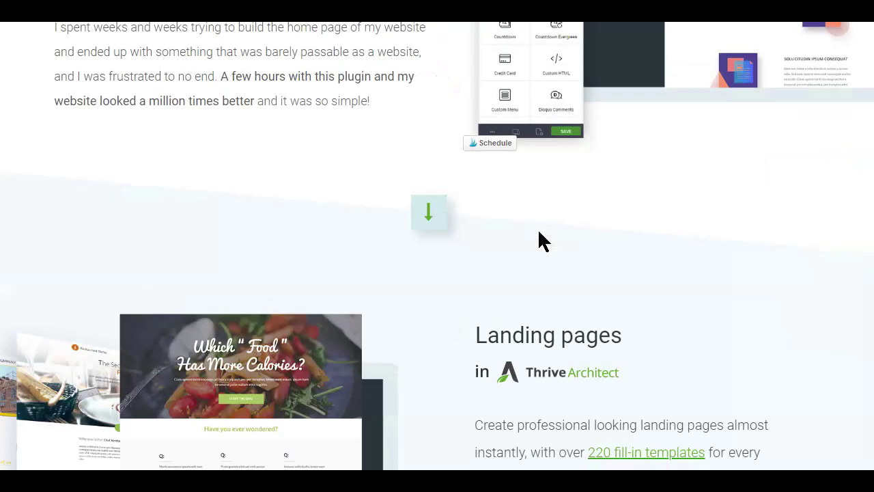
scroll(540, 237, down, 12)
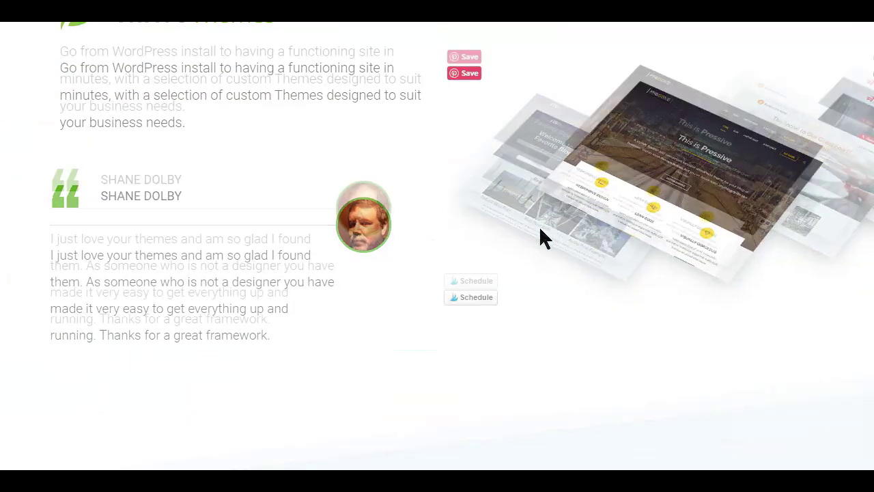
scroll(540, 225, down, 15)
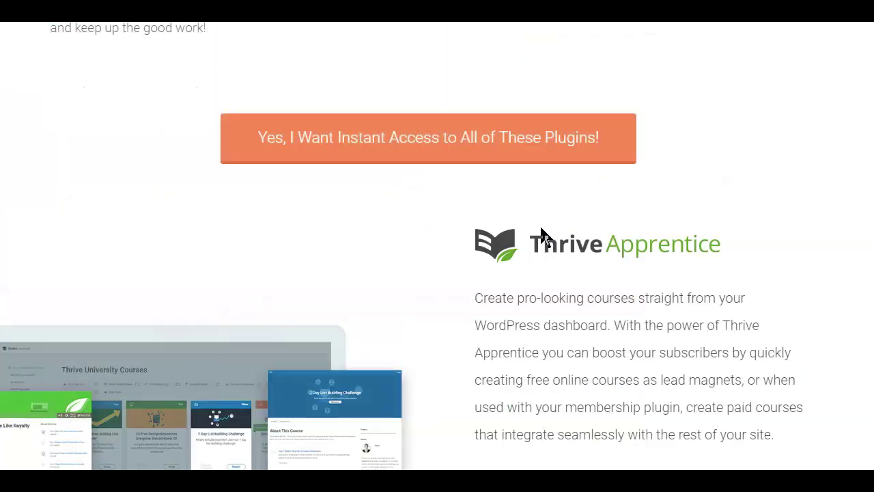
scroll(513, 203, down, 4)
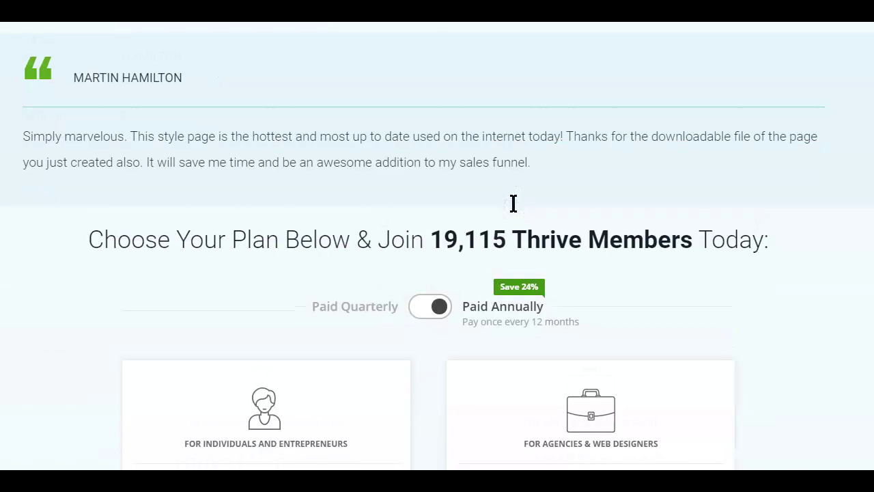
scroll(514, 203, down, 4)
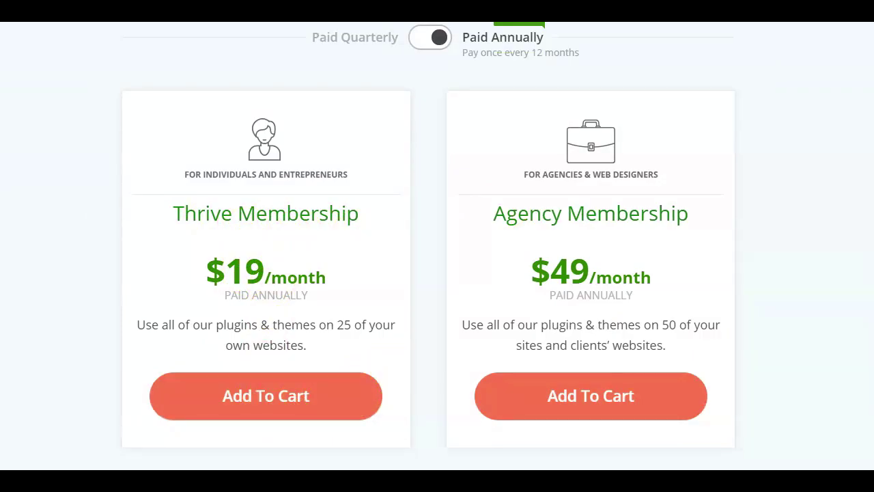
Step: Review the Thrive Membership's member content, support and individual plugin sections again, going back from the plans to Thrive Themes
scroll(361, 123, up, 15)
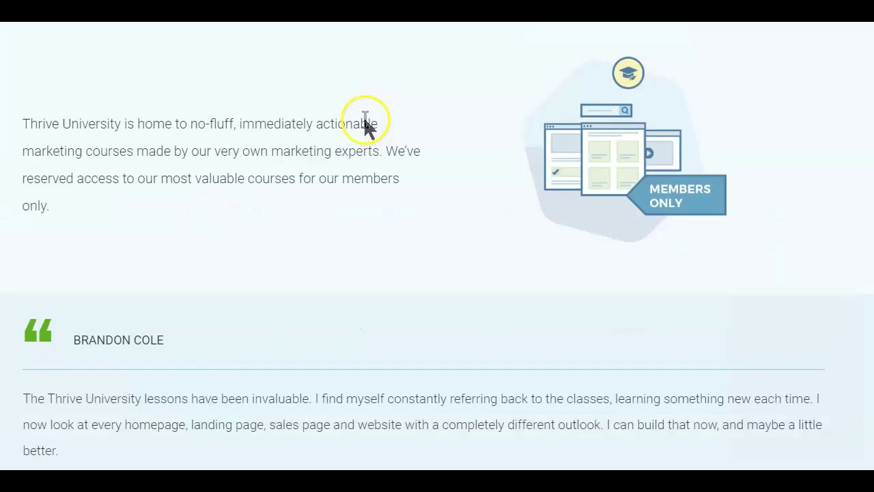
scroll(365, 123, up, 15)
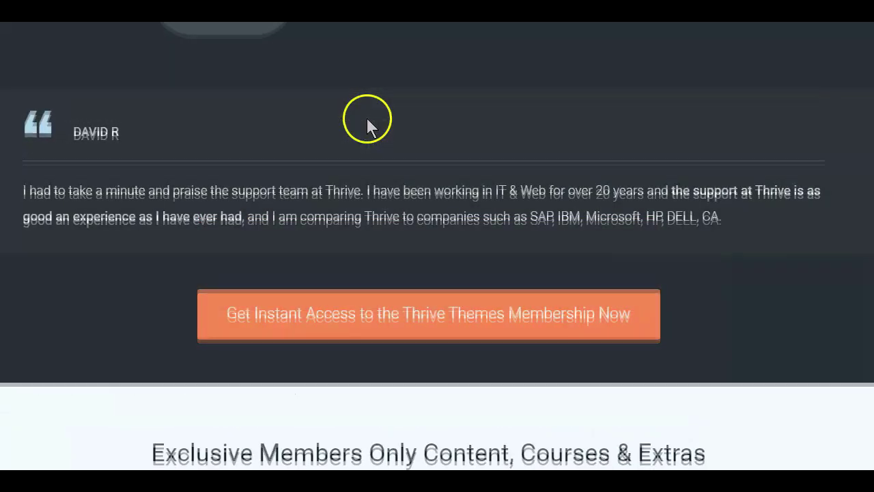
scroll(367, 126, up, 15)
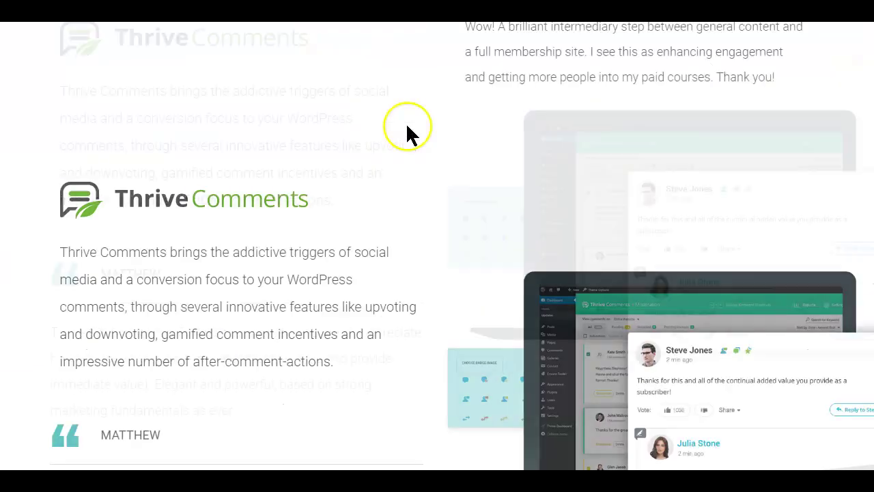
scroll(407, 122, up, 15)
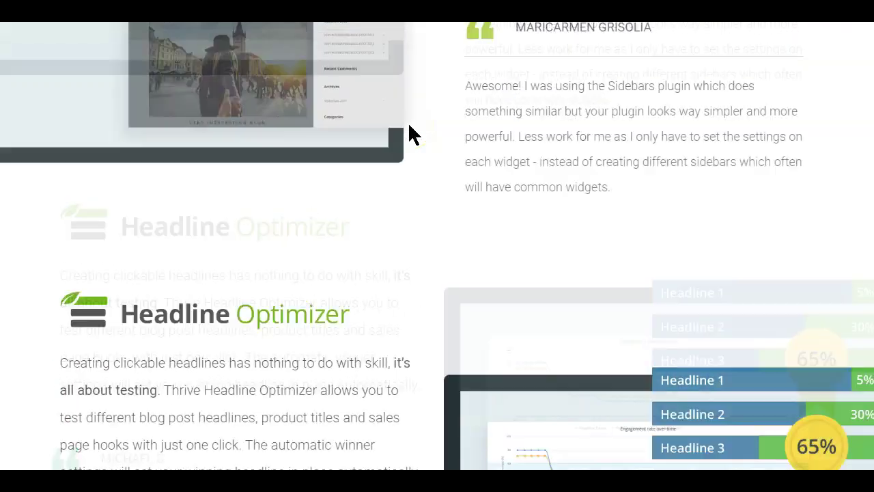
scroll(409, 125, up, 15)
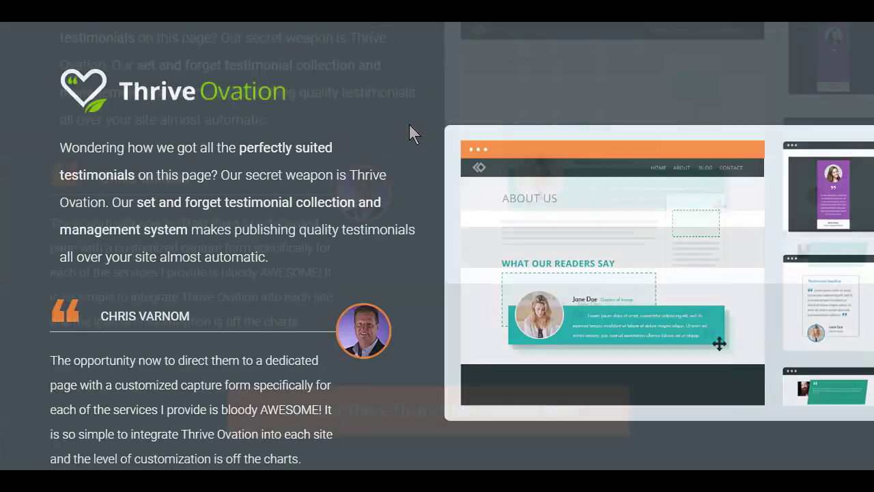
scroll(409, 124, up, 15)
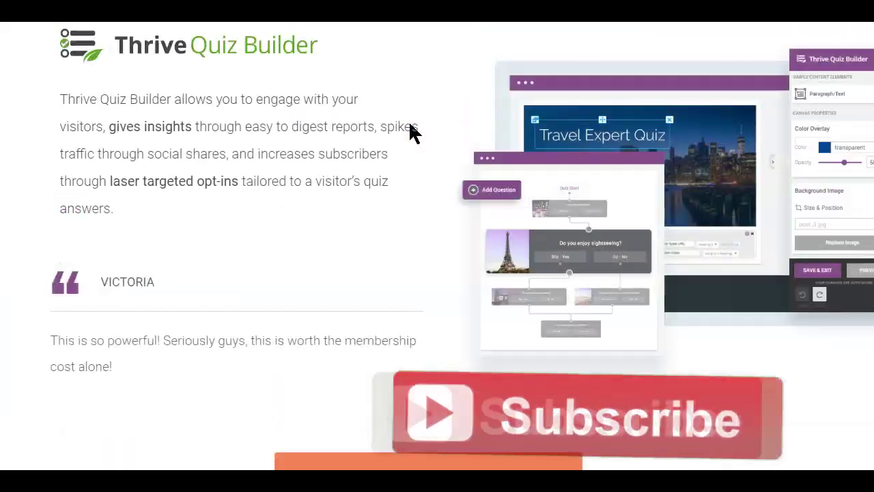
scroll(412, 132, up, 15)
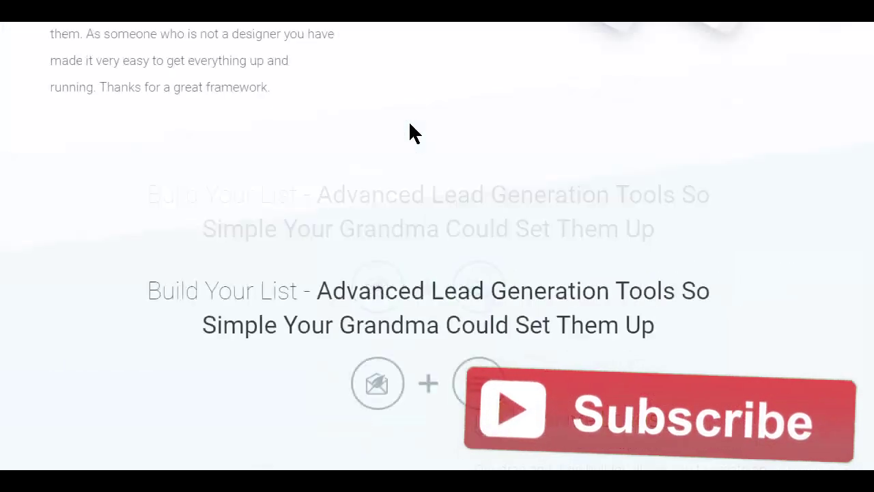
scroll(409, 125, up, 5)
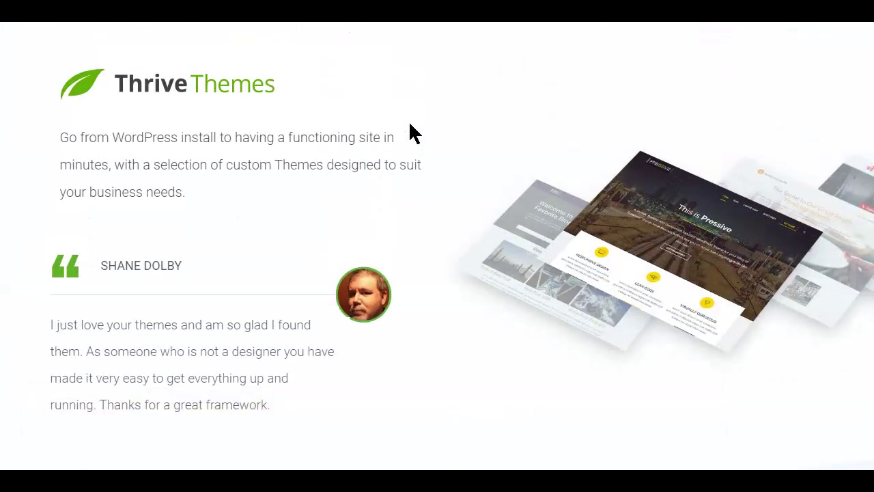